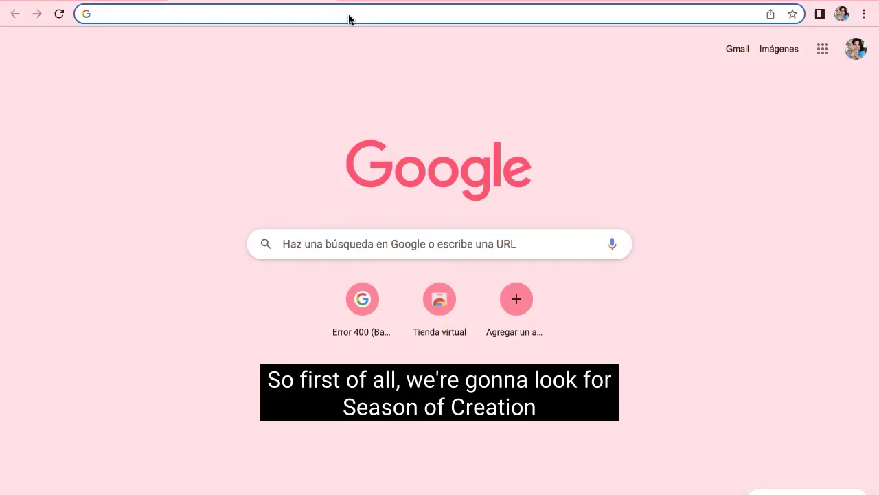
Step: Enter the search 'season of creation events' in the Chrome address bar
type("se")
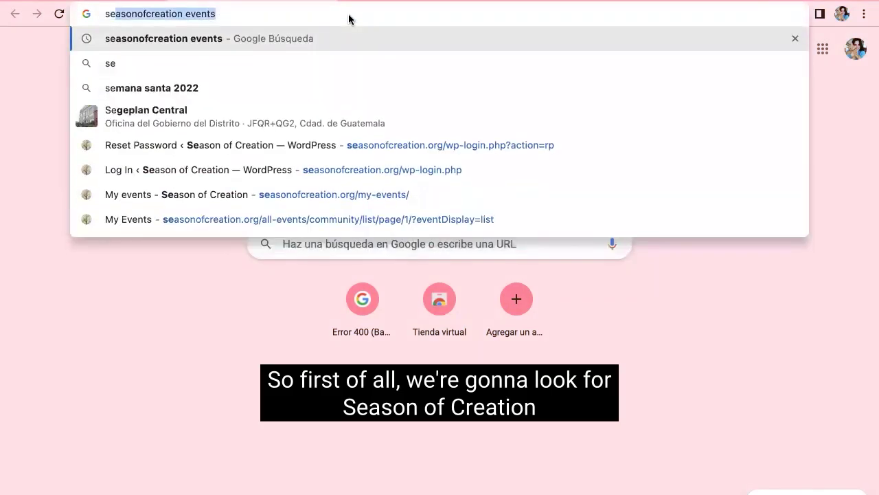
type("ason of")
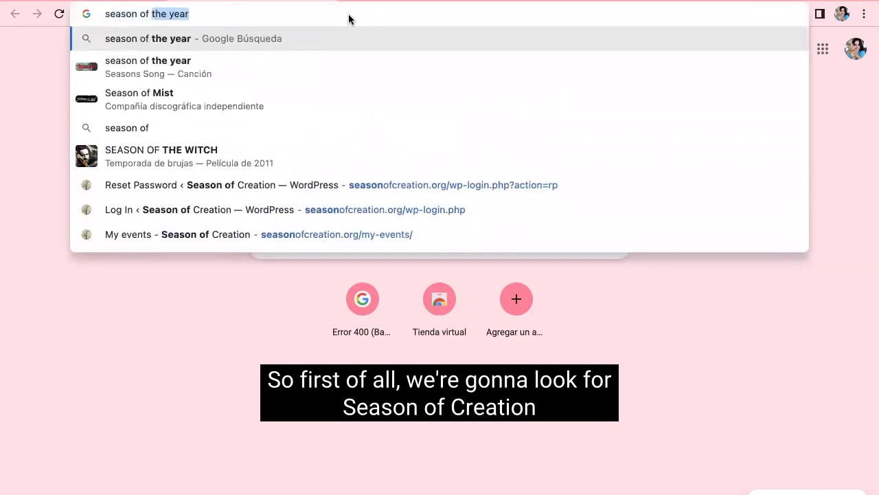
type("crea")
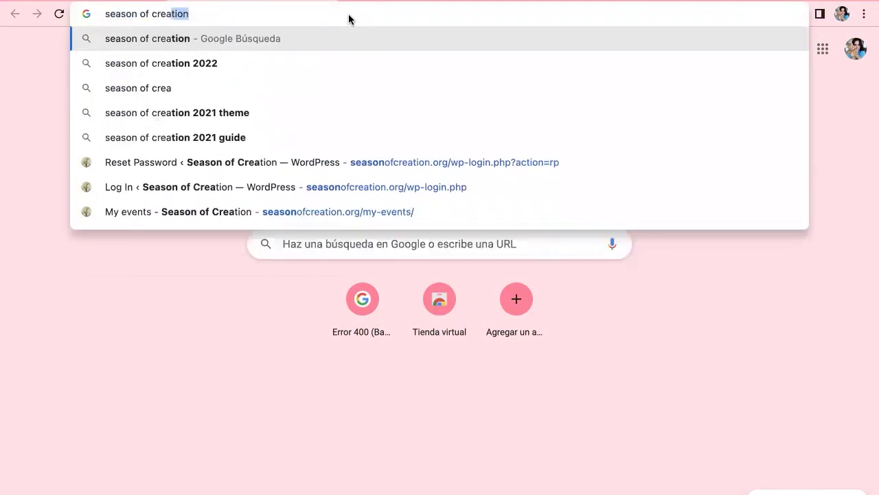
type("tion events")
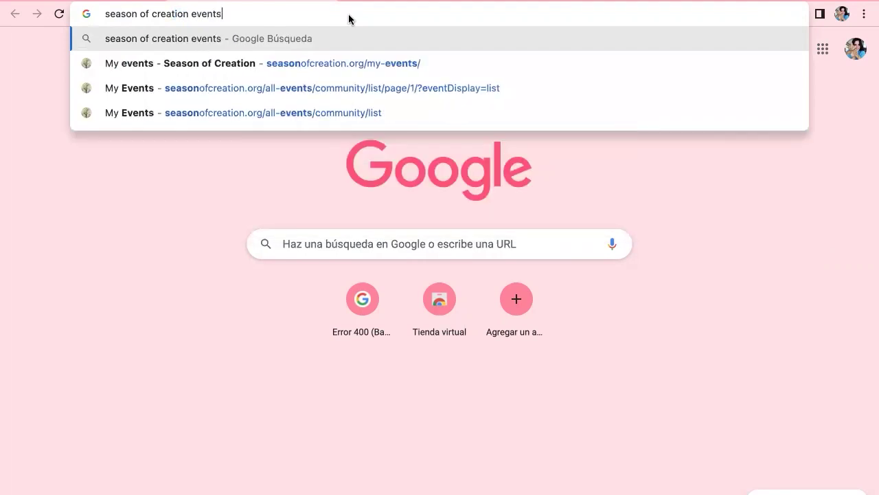
Step: Run the search and open the 'Events - Season of Creation' result
key("Return")
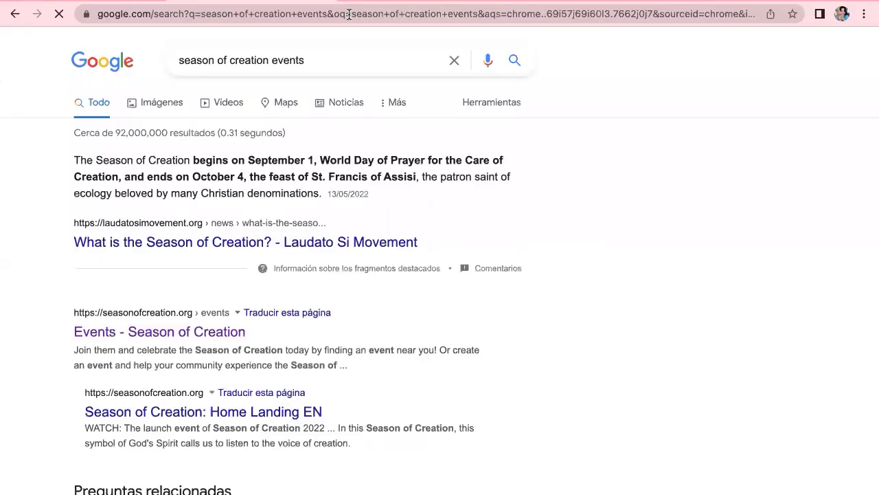
scroll(268, 364, "down", 1)
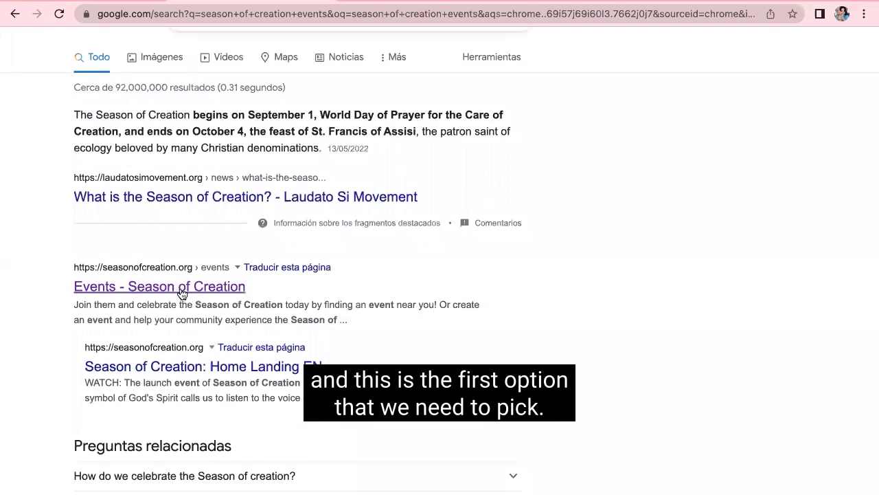
left_click(182, 287)
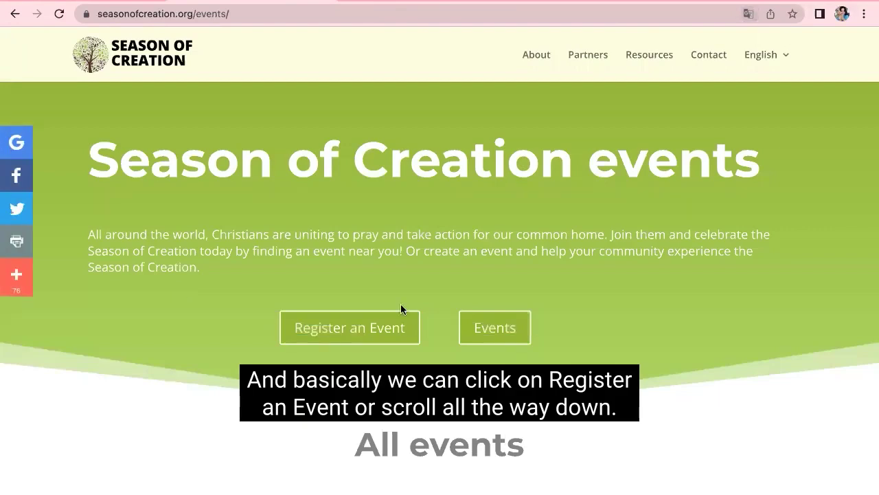
Step: Jump to the Register an Event sign-in form on the events page
scroll(404, 349, "down", 3)
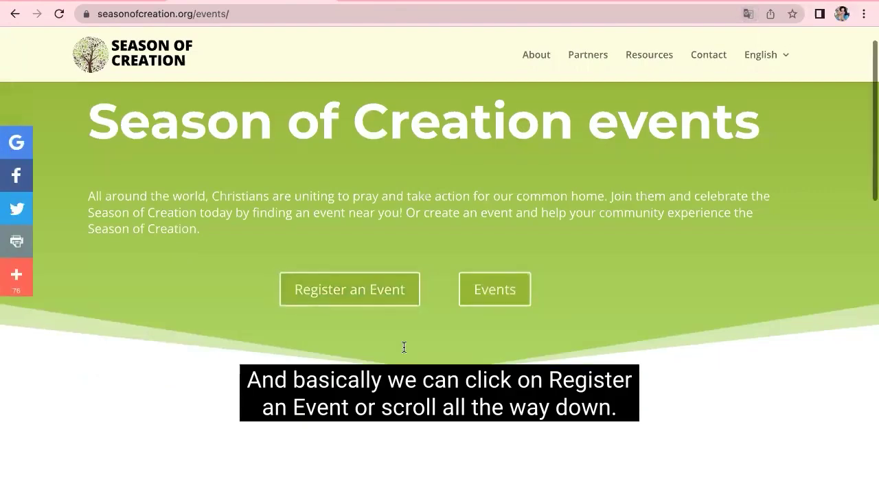
scroll(403, 347, "down", 10)
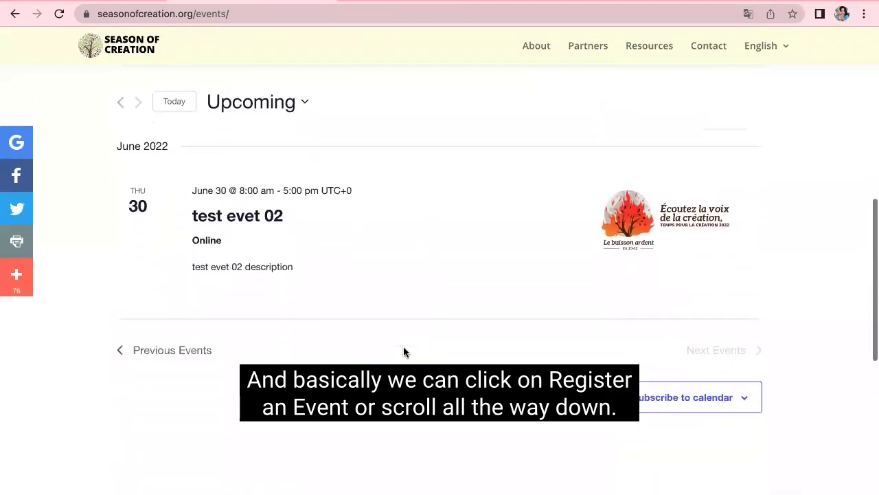
scroll(404, 350, "up", 15)
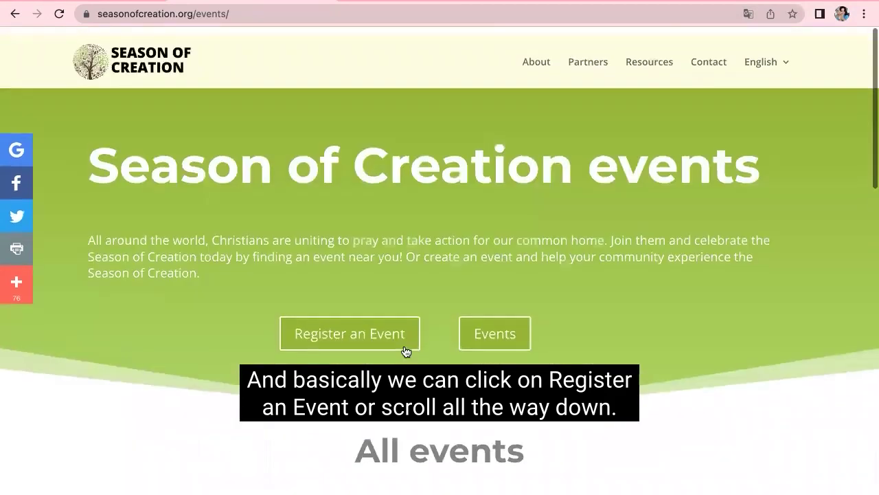
left_click(380, 327)
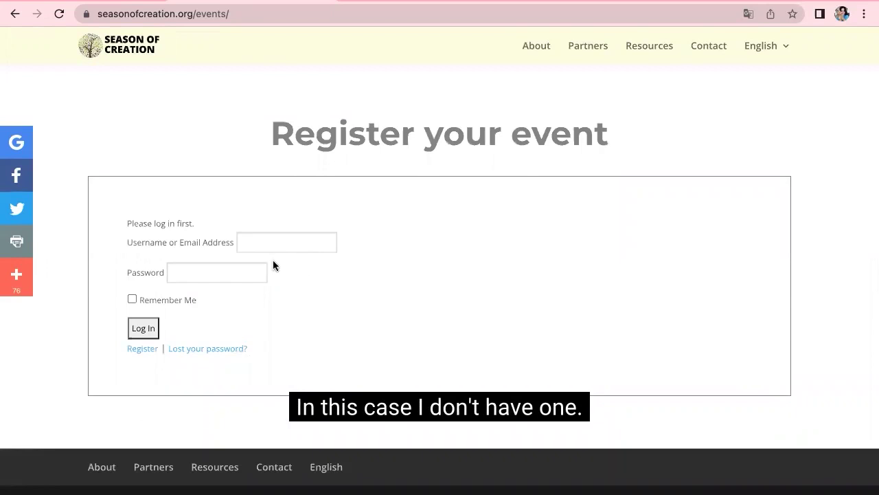
Step: Register a new account with a username and the saved e-mail address, then go to the inbox
left_click(152, 354)
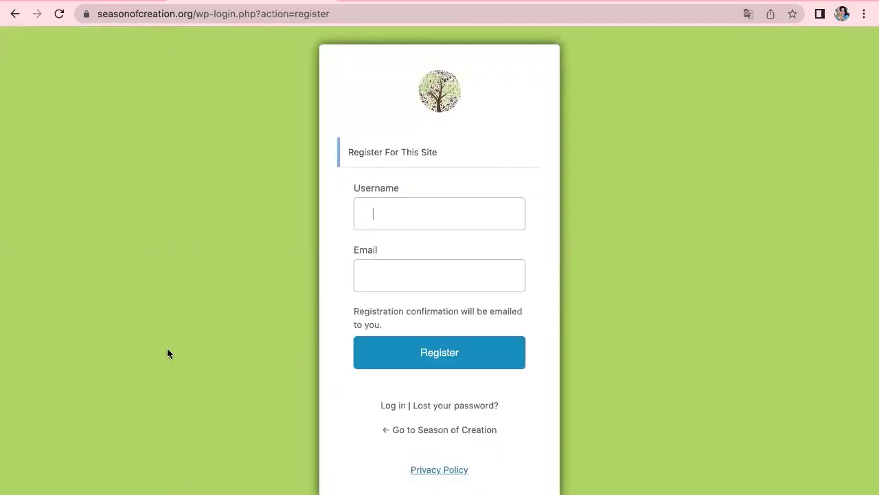
left_click(402, 218)
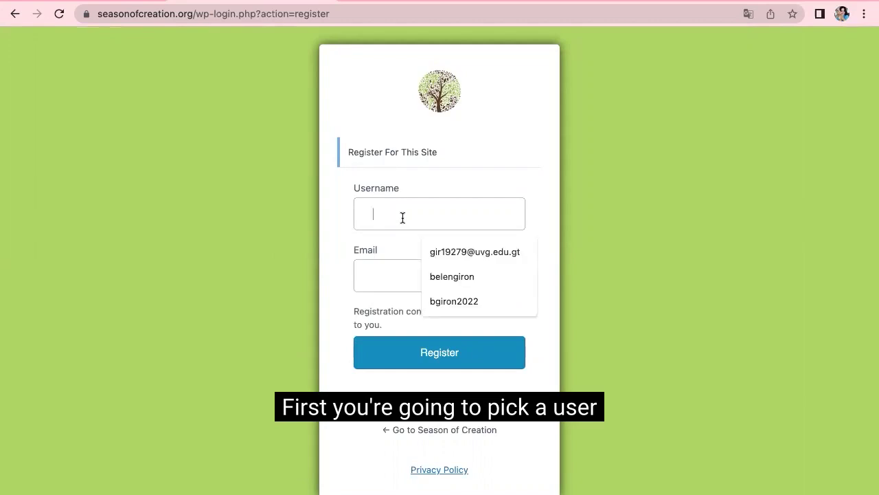
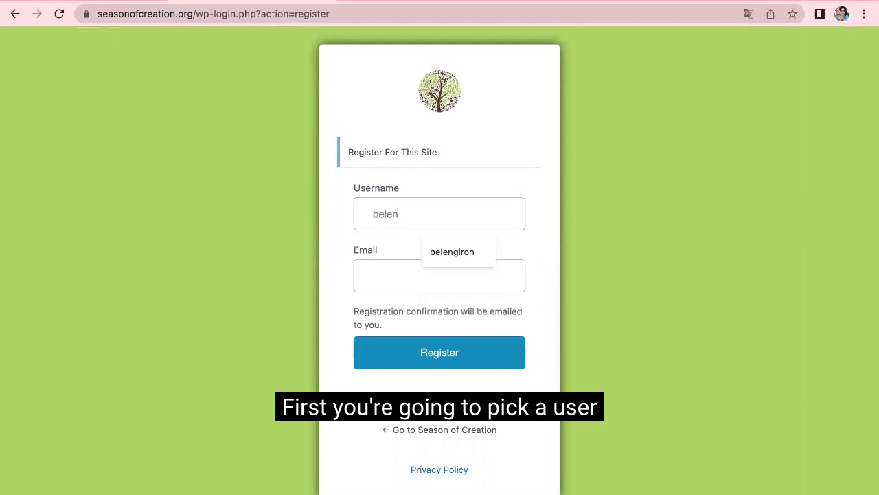
left_click(391, 273)
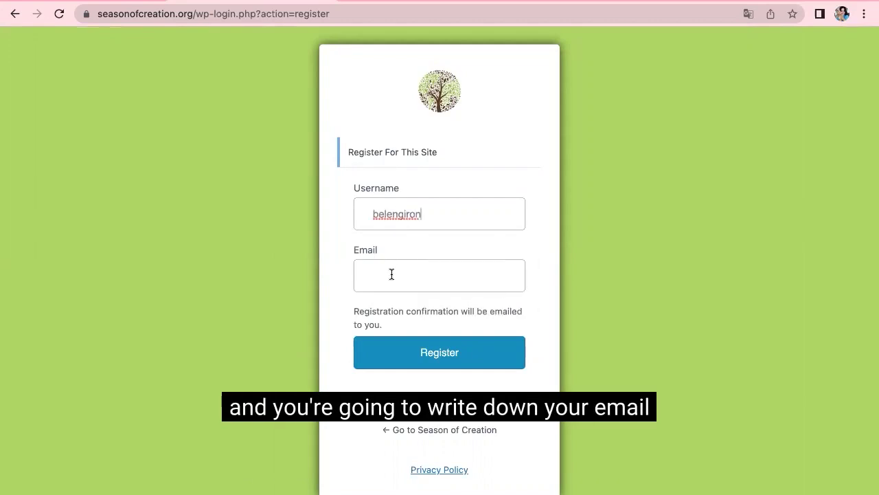
type("g")
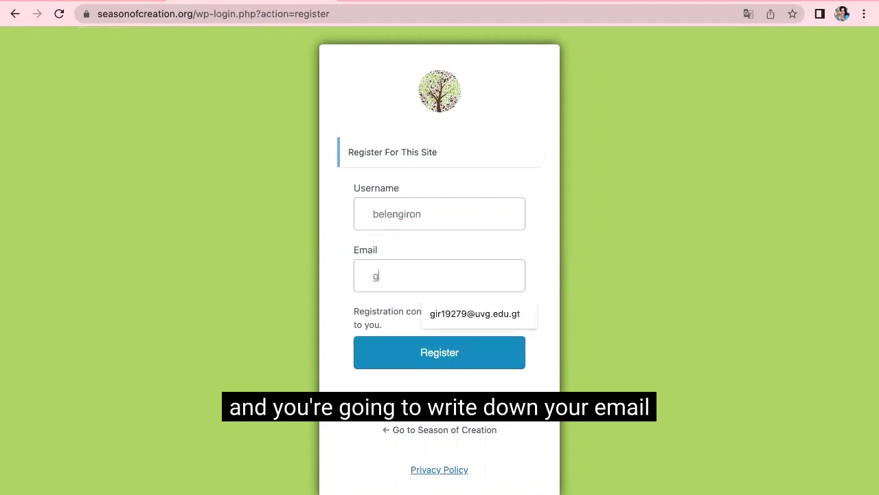
type("ir1927")
left_click(474, 313)
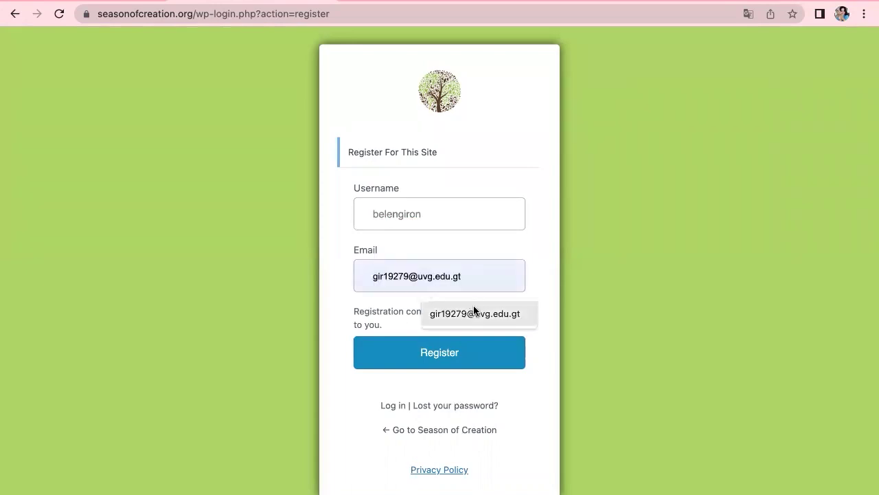
left_click(452, 314)
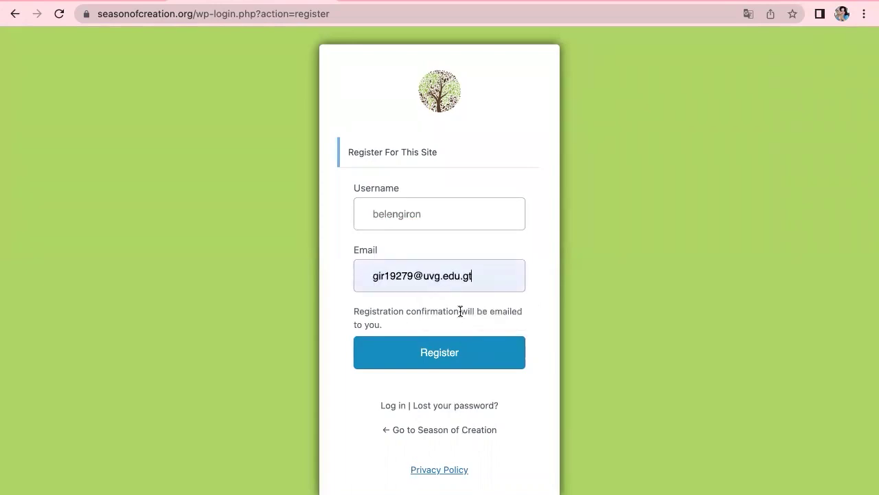
left_click(441, 361)
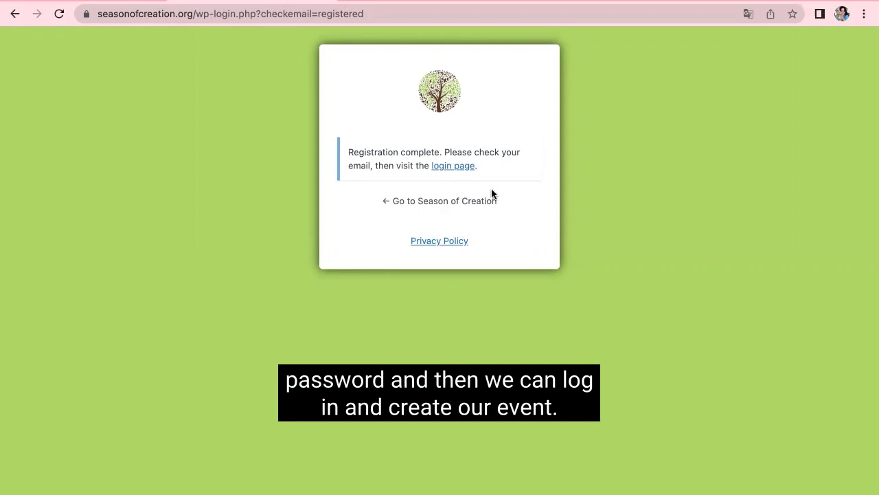
left_click(117, 1)
Step: Open the WordPress Login Details e-mail and follow its set-password link
left_click(341, 119)
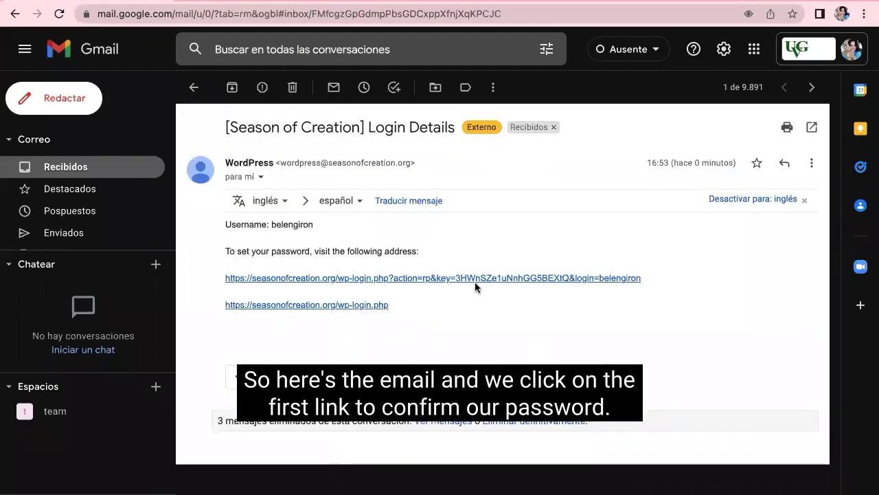
left_click(477, 278)
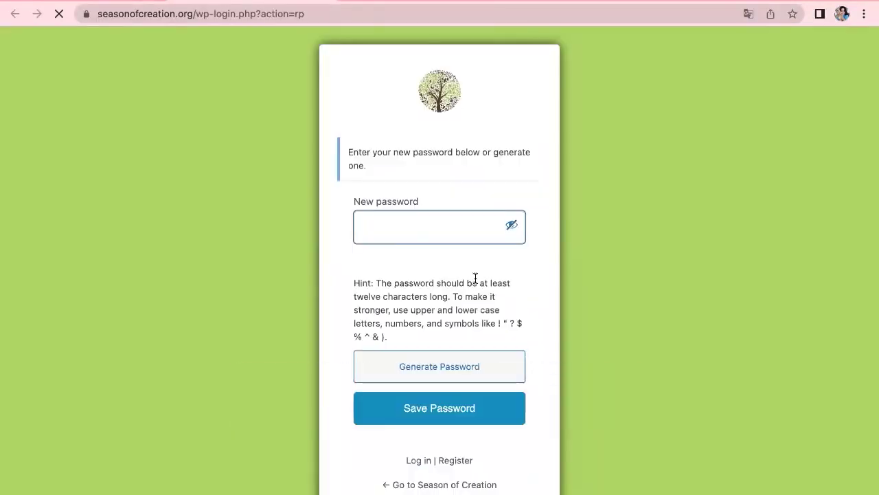
Step: Replace the generated password with a custom strong password and save it
double_click(488, 227)
key("Right")
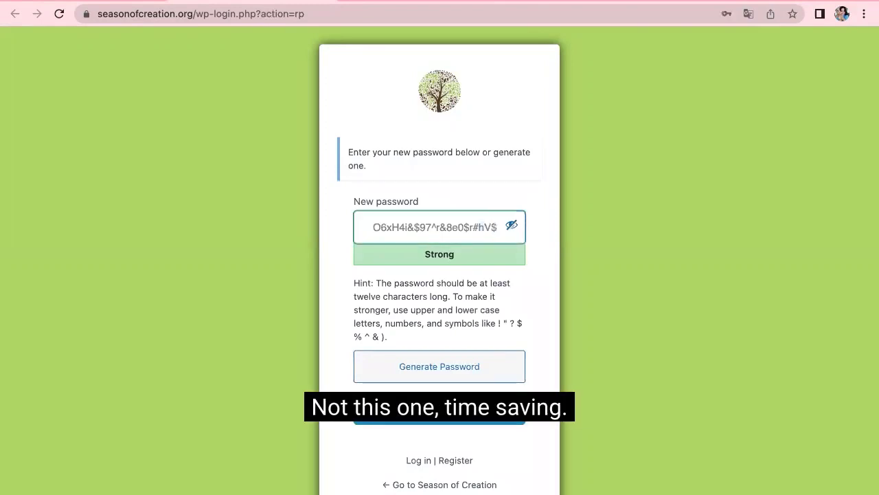
key("super+a")
key("BackSpace")
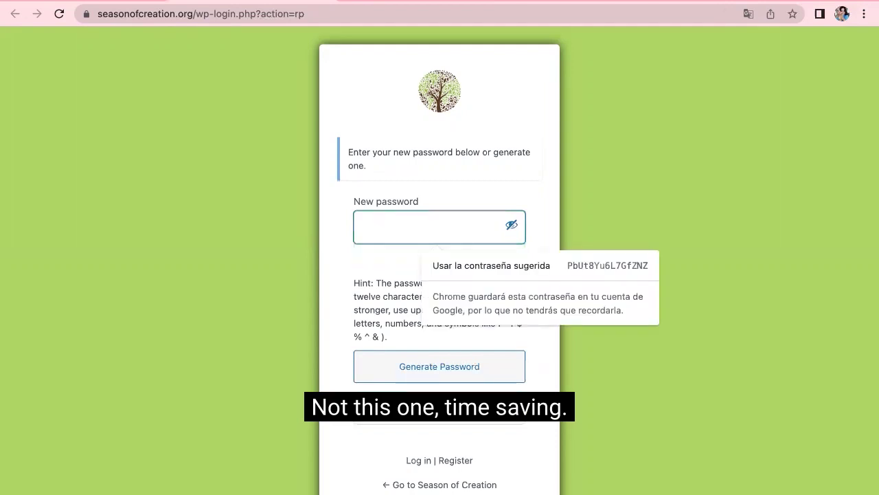
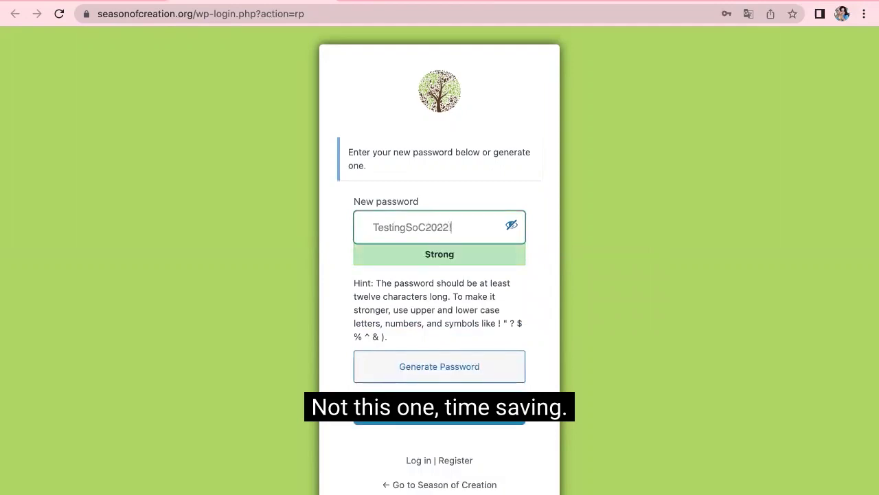
triple_click(356, 224)
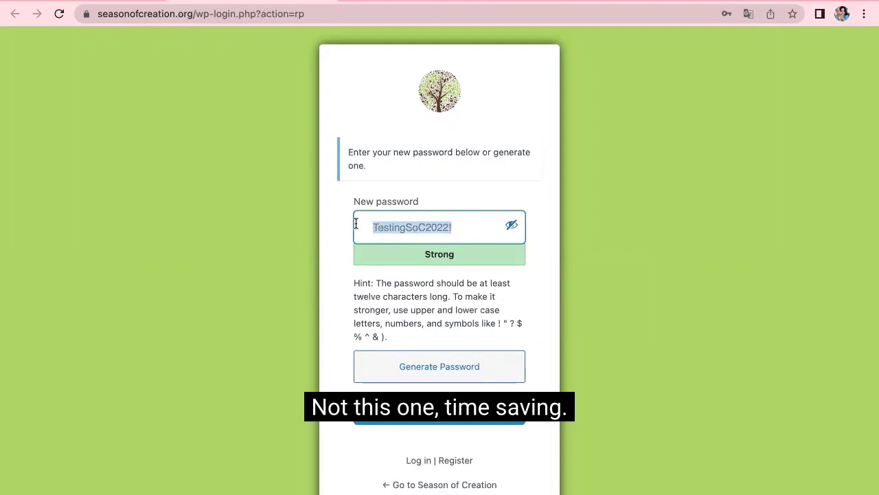
left_click(477, 230)
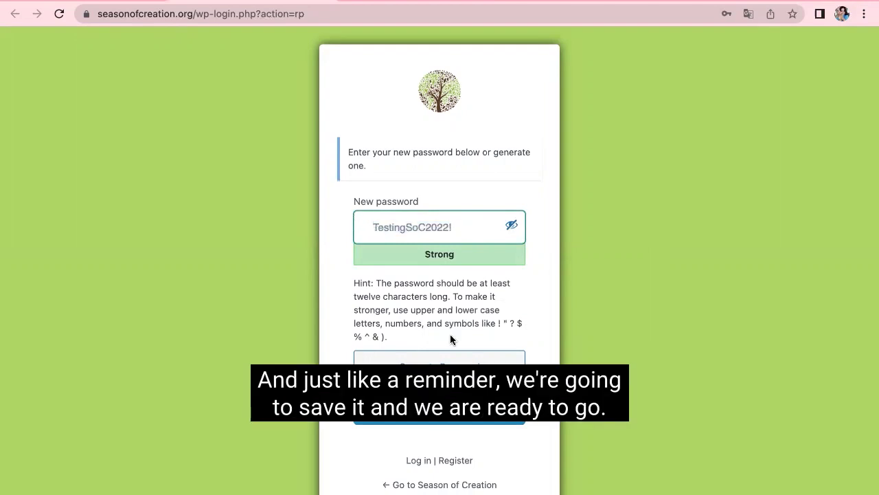
key("Return")
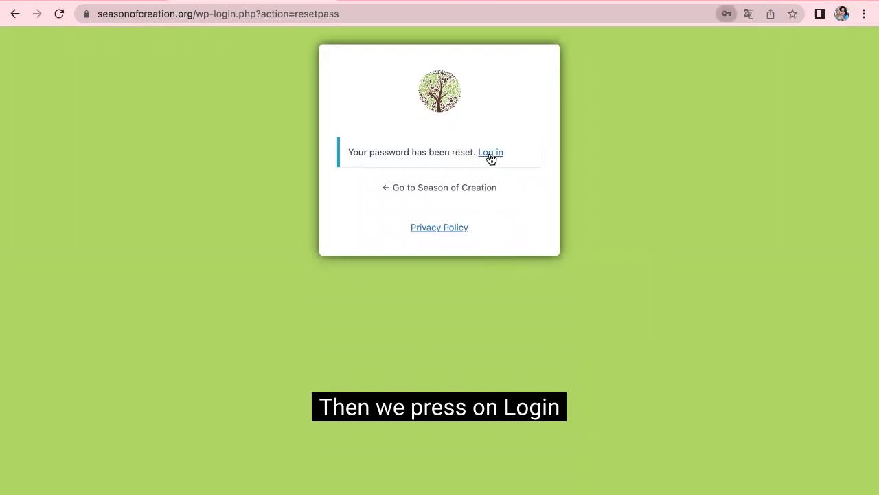
Step: Log in with the account's username and saved password, with Remember Me ticked
left_click(491, 154)
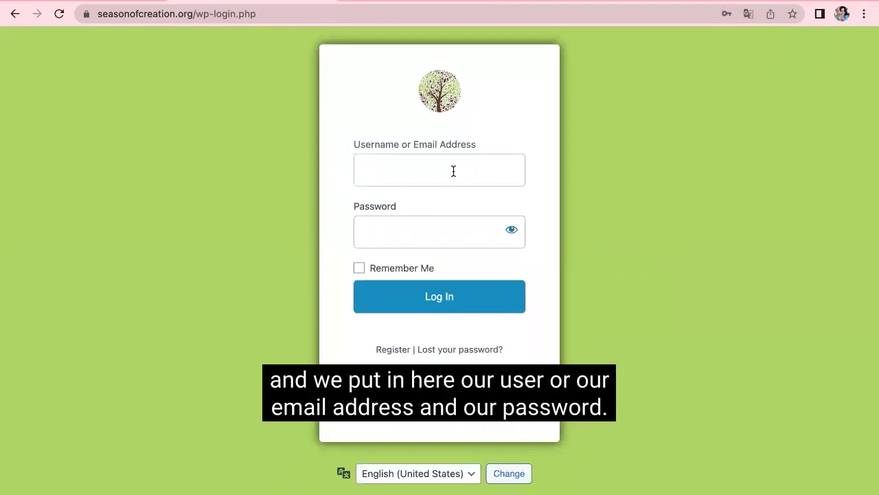
type("ble")
key("BackSpace")
key("BackSpace")
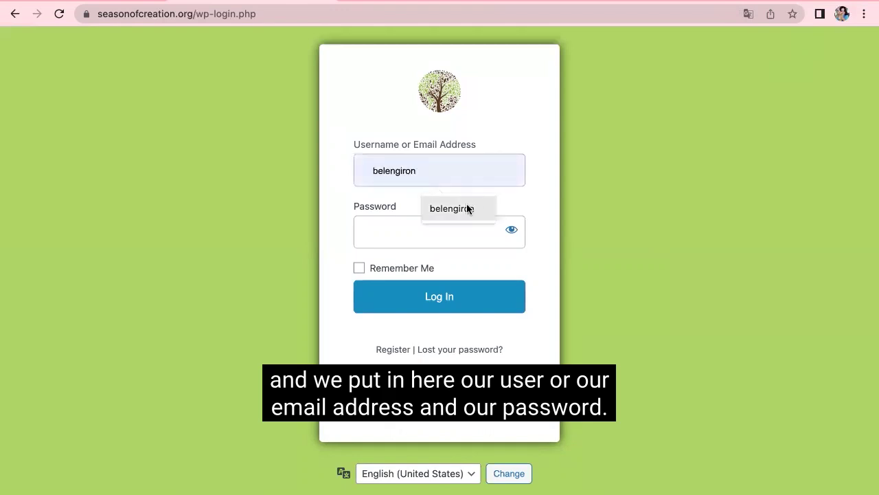
left_click(467, 209)
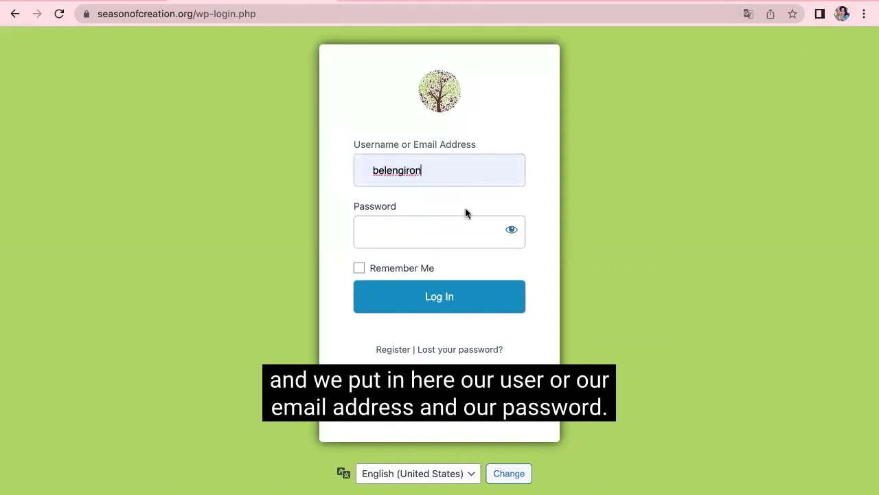
left_click(399, 228)
key("super+v")
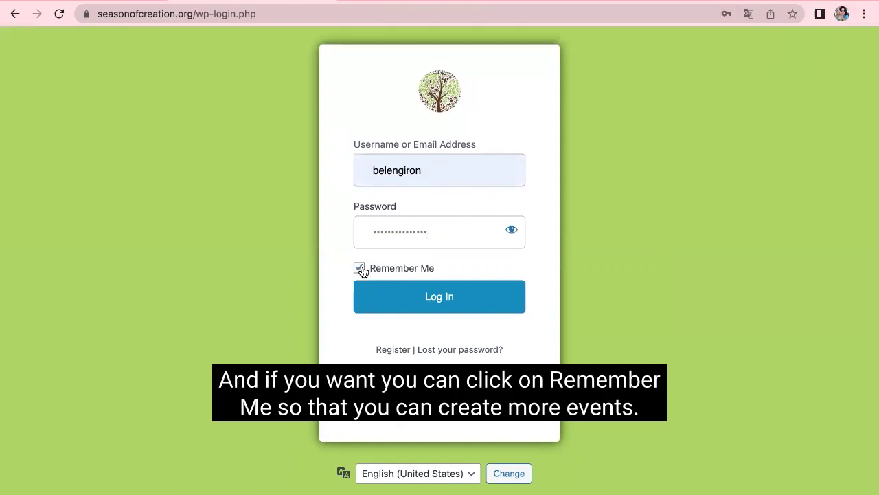
left_click(361, 269)
left_click(432, 300)
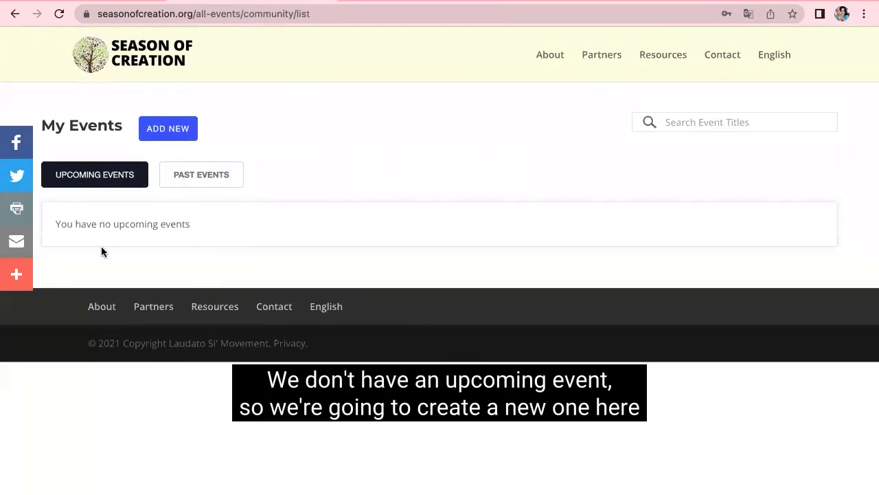
Step: Add a new event titled 'Name test' described as 'This is an example of how you can create an event'
left_click(175, 133)
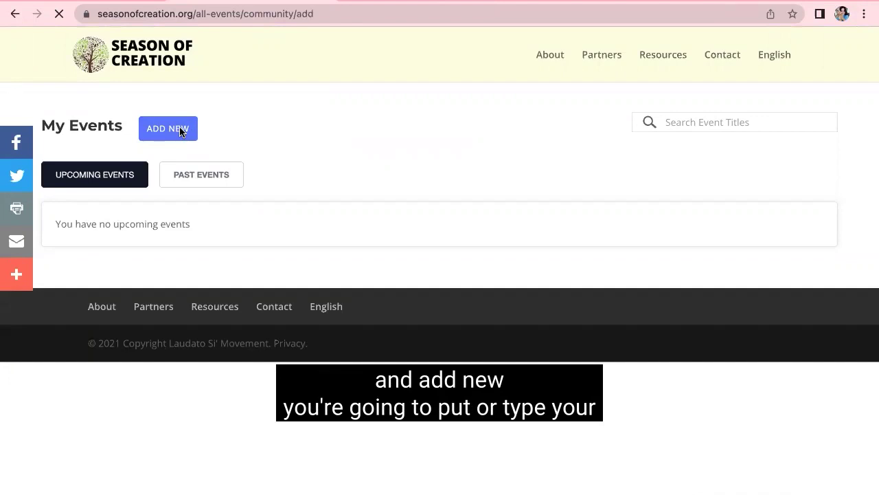
scroll(291, 226, "down", 2)
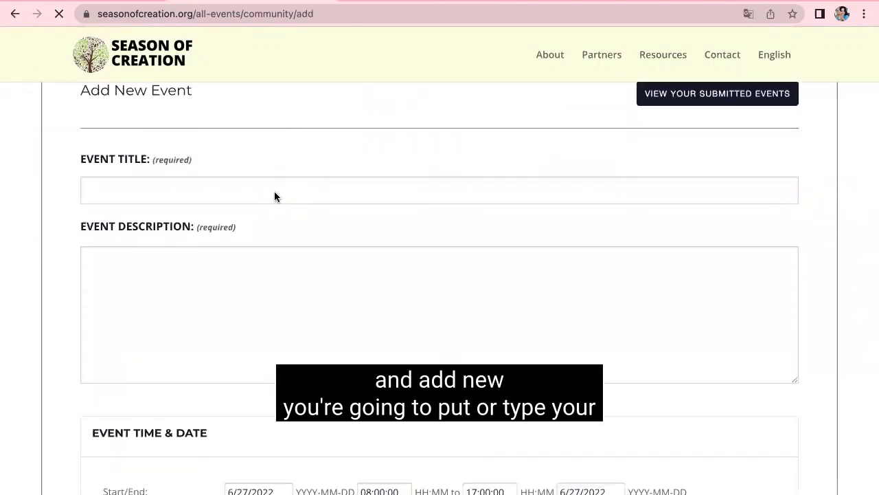
left_click(274, 193)
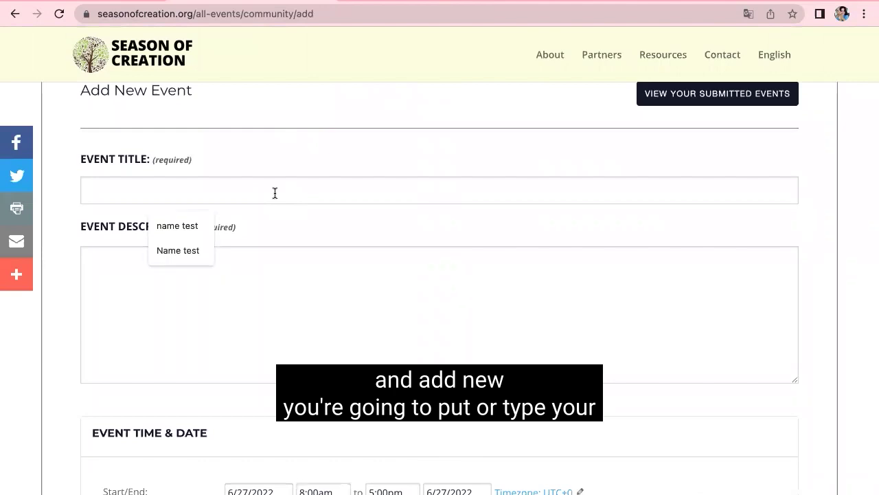
type("Name test")
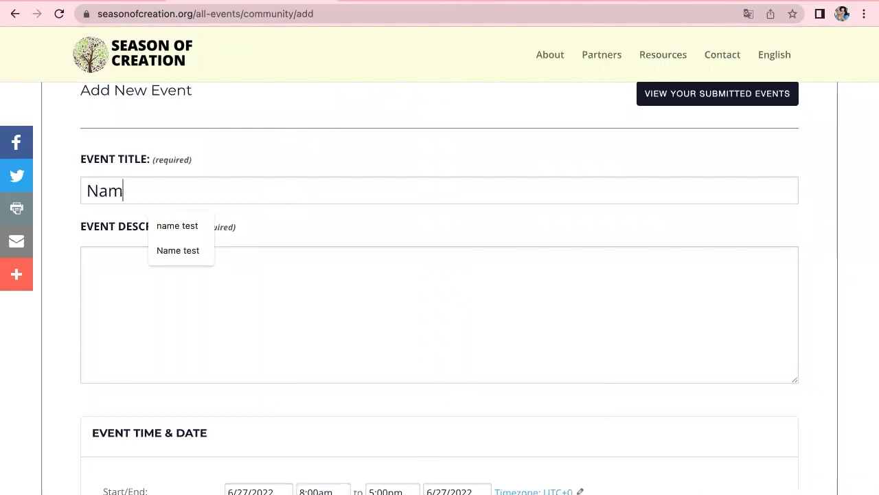
left_click(193, 290)
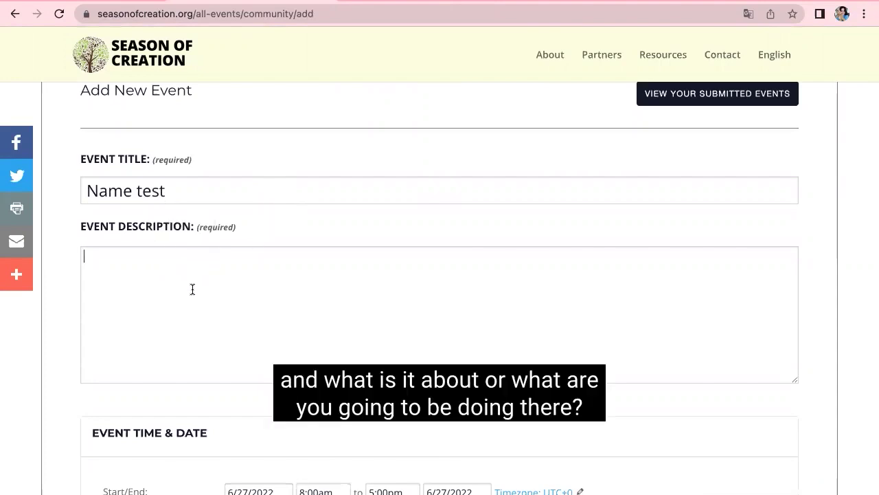
type("This is an ")
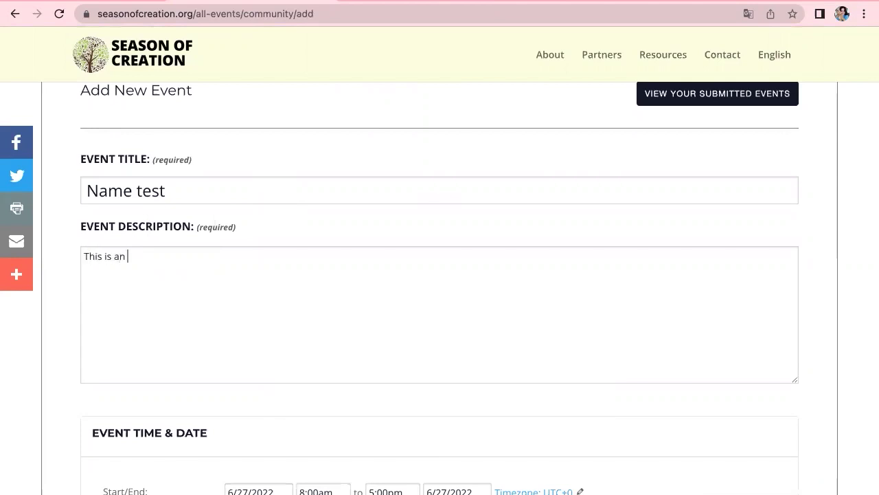
type("example of how you c")
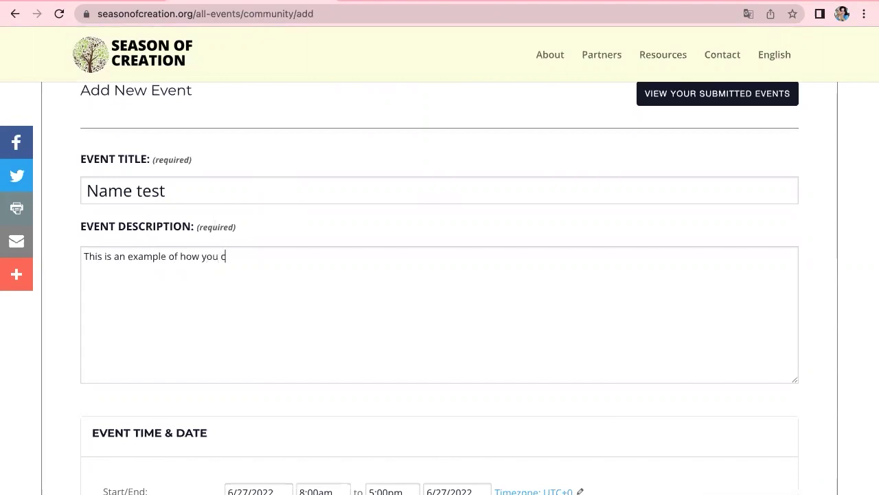
type("an create an e")
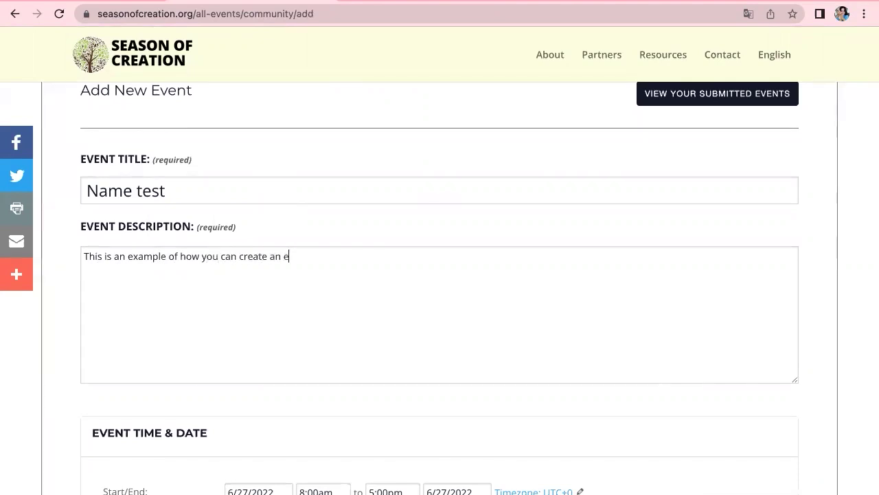
type("vent")
Step: Set the event date to July 14, 2022, starting at 8:30am and ending at 10:30am
scroll(209, 356, "down", 3)
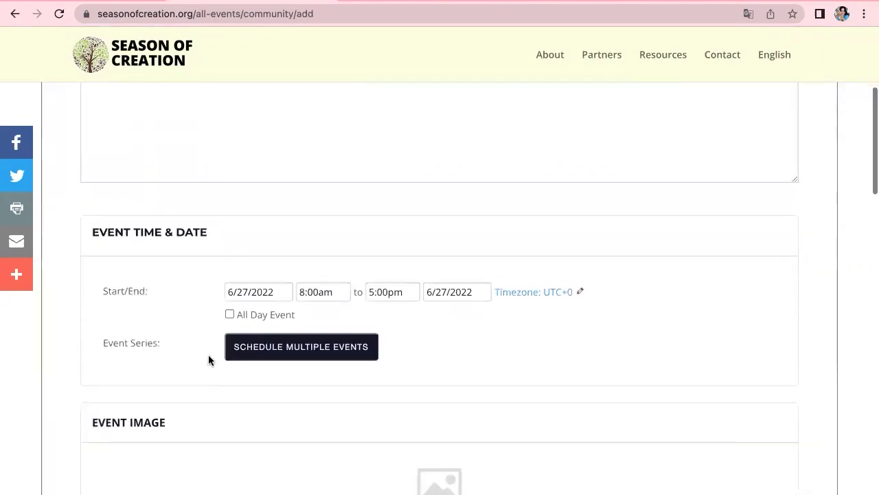
scroll(210, 360, "down", 1)
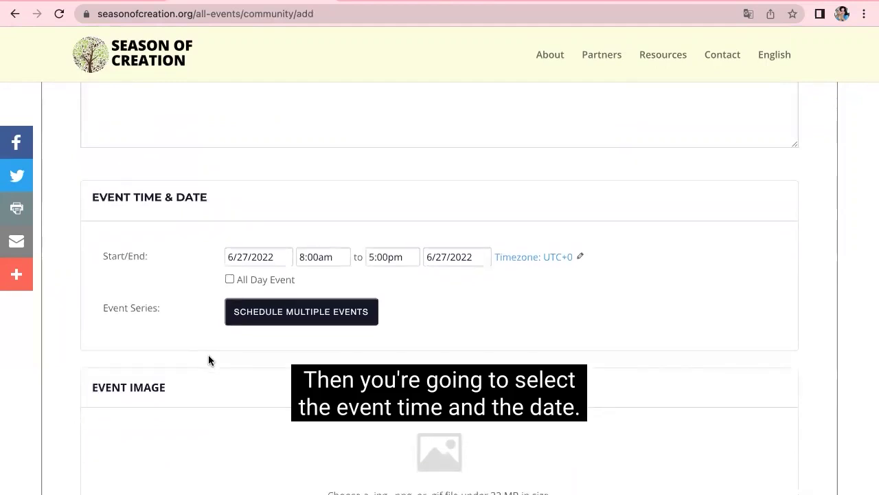
scroll(270, 322, "down", 1)
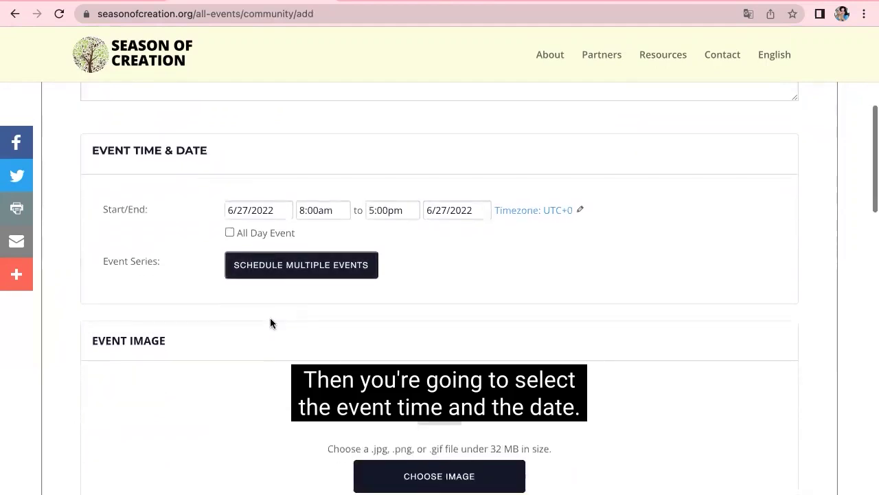
left_click(315, 215)
left_click(260, 215)
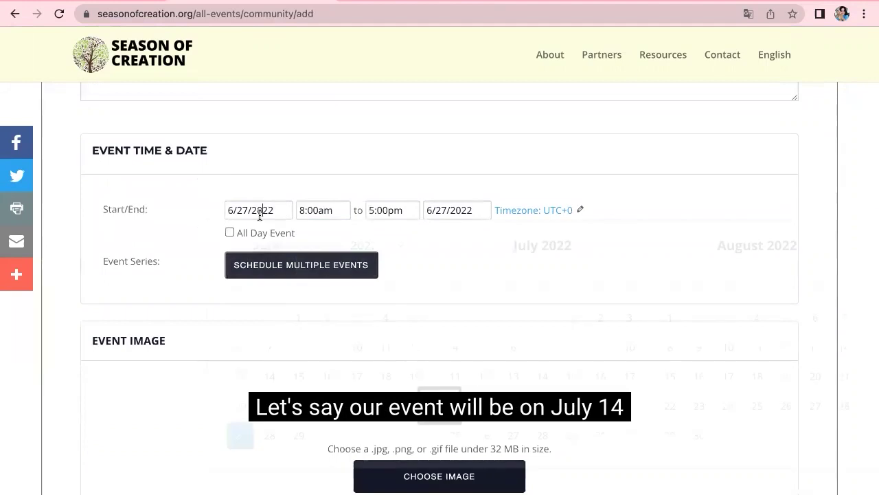
left_click(543, 379)
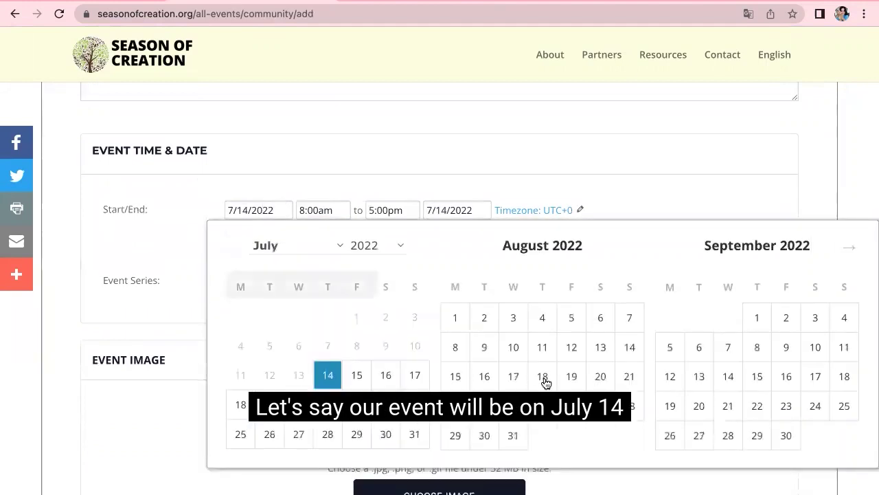
left_click(328, 209)
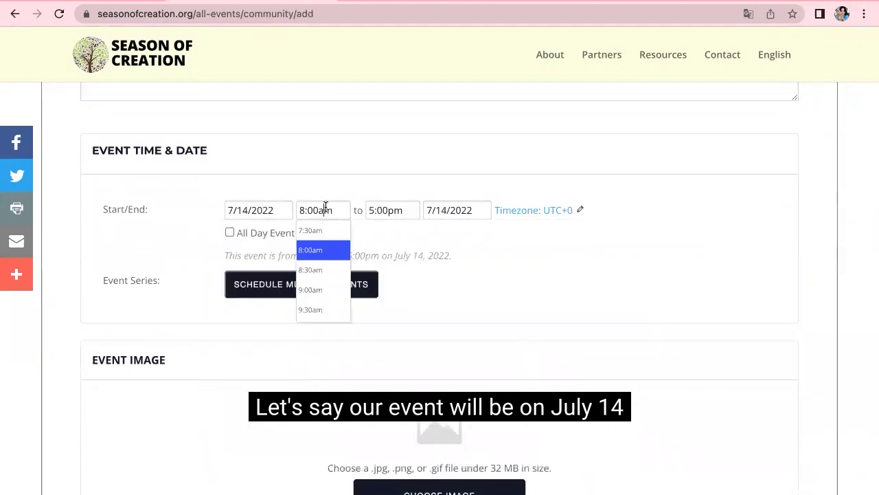
left_click(323, 270)
left_click(396, 207)
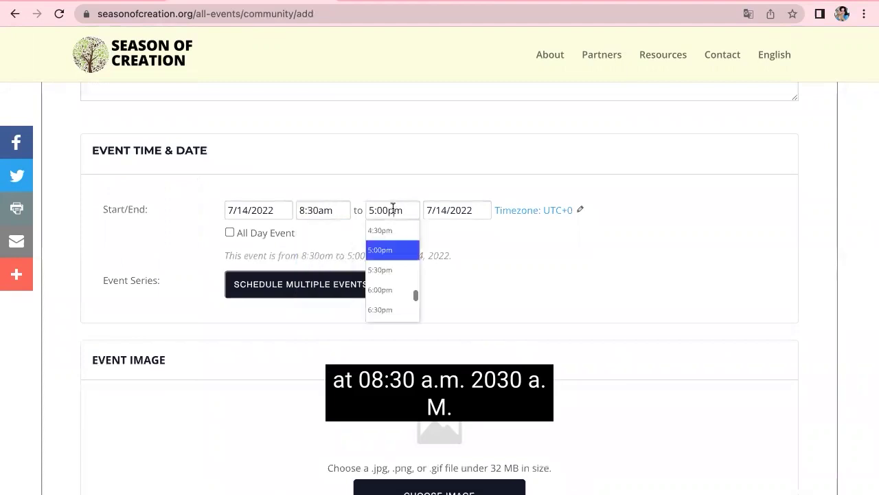
scroll(391, 256, "up", 5)
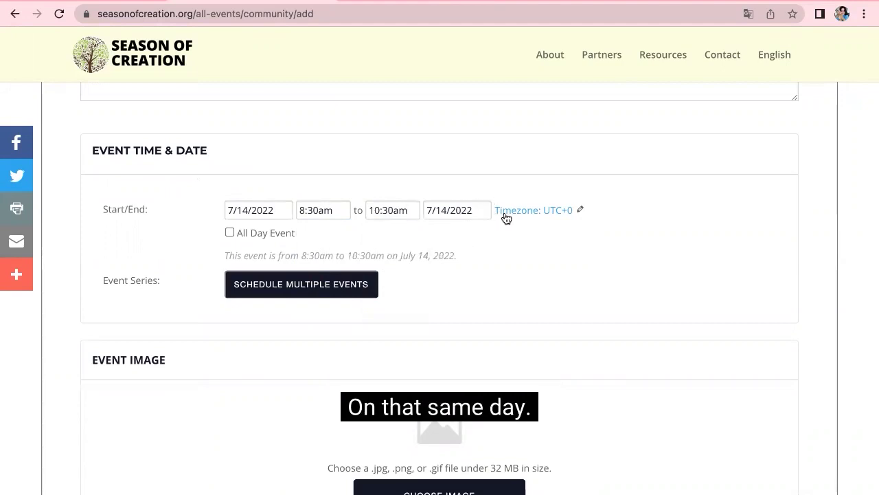
Step: Search the time zone list for 'guate' and choose Guatemala
left_click(542, 212)
left_click(542, 218)
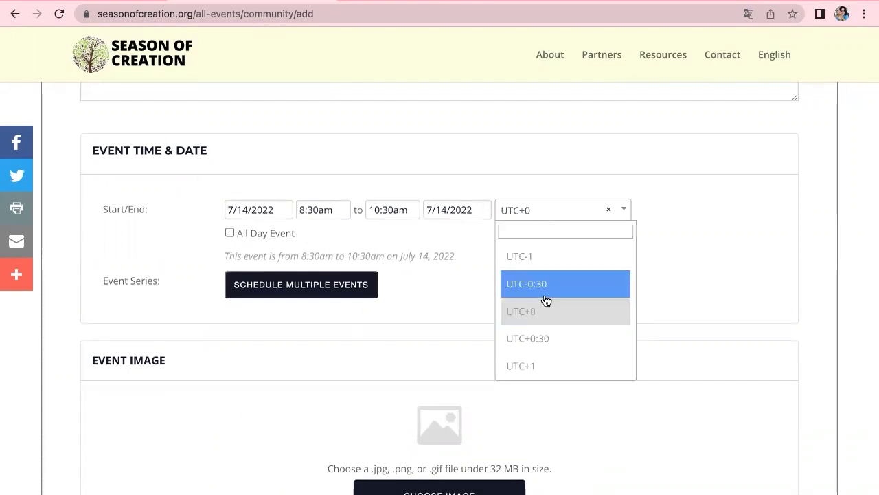
scroll(544, 300, "up", 3)
scroll(546, 301, "up", 2)
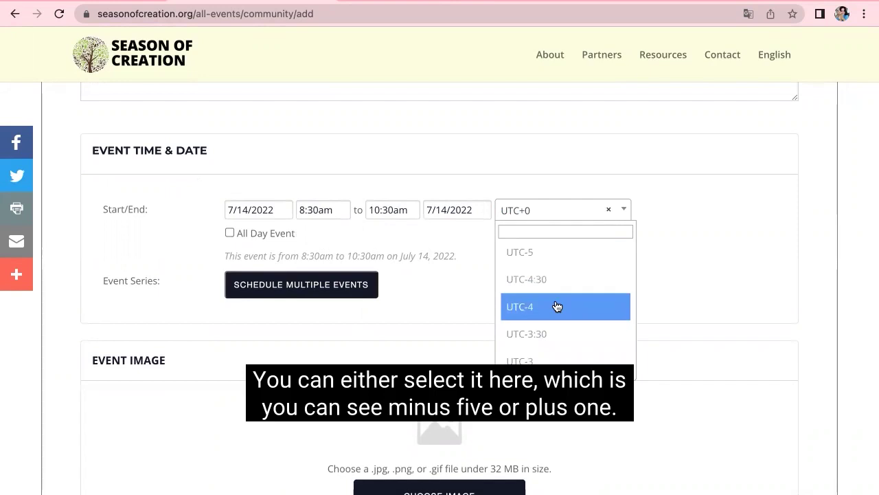
scroll(557, 306, "down", 6)
scroll(553, 302, "up", 1)
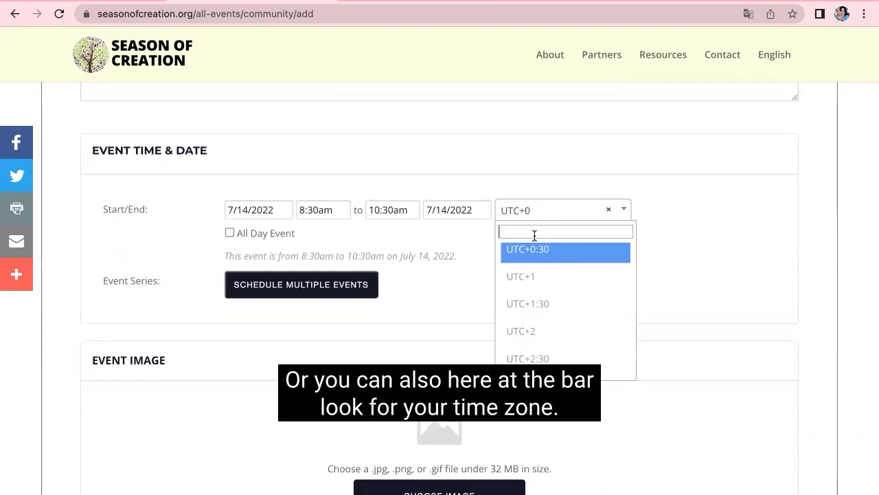
type("gua")
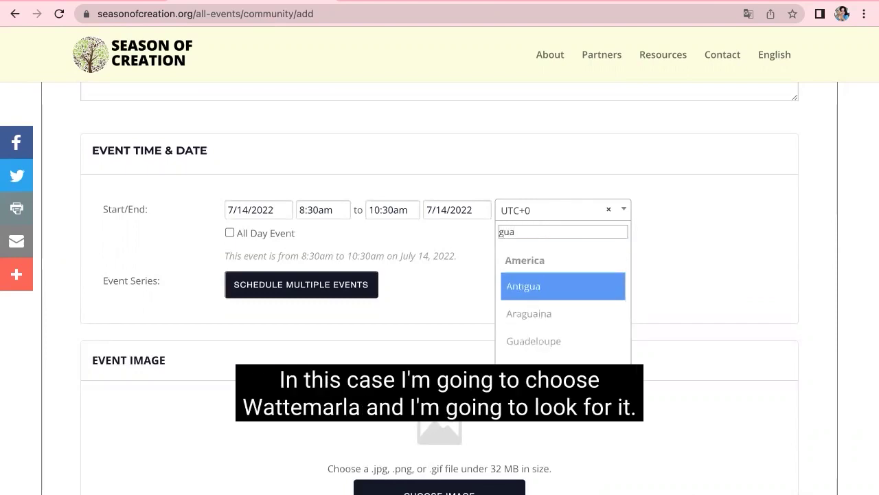
type("te")
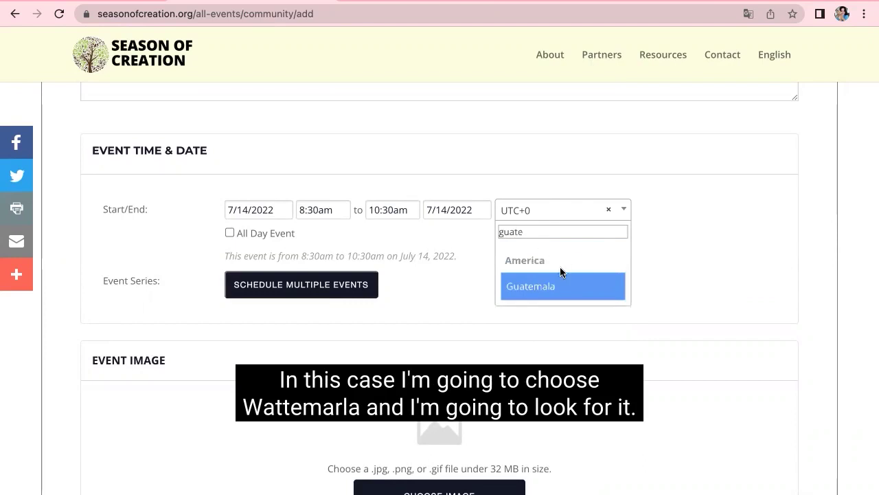
left_click(550, 283)
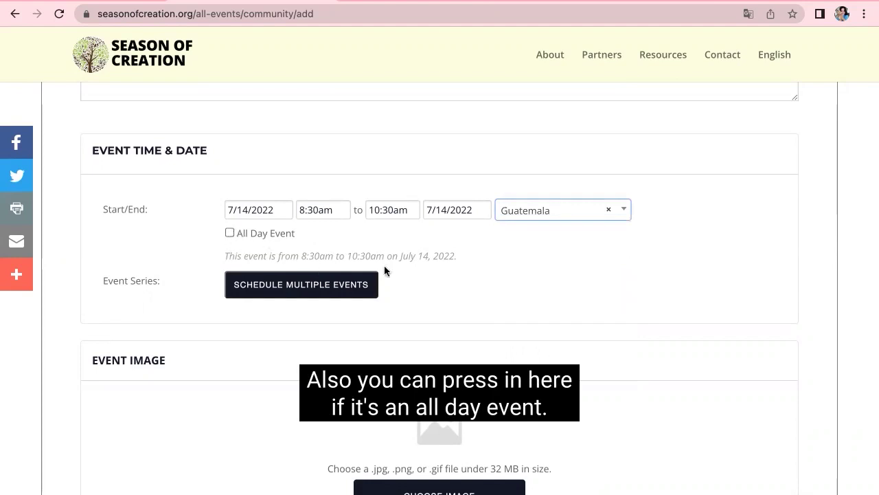
Step: Make the event a weekly series repeating every 2 weeks
left_click(341, 291)
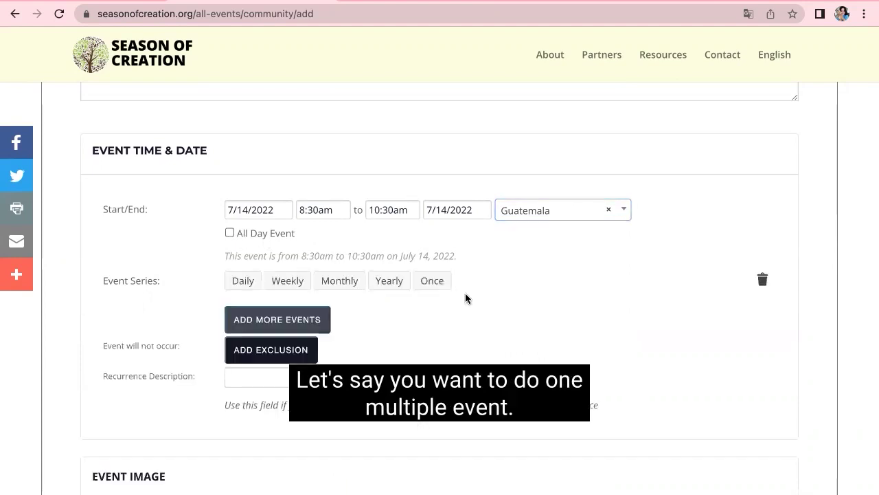
scroll(465, 298, "down", 1)
scroll(465, 298, "down", 1)
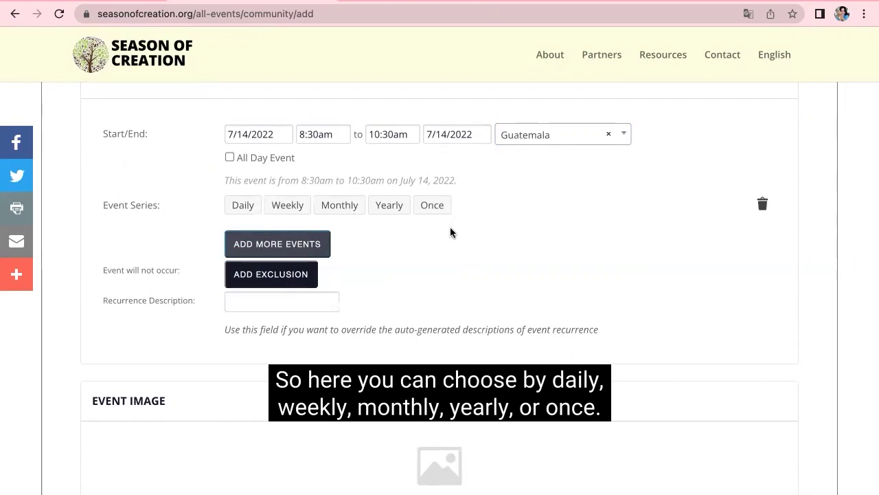
left_click(288, 207)
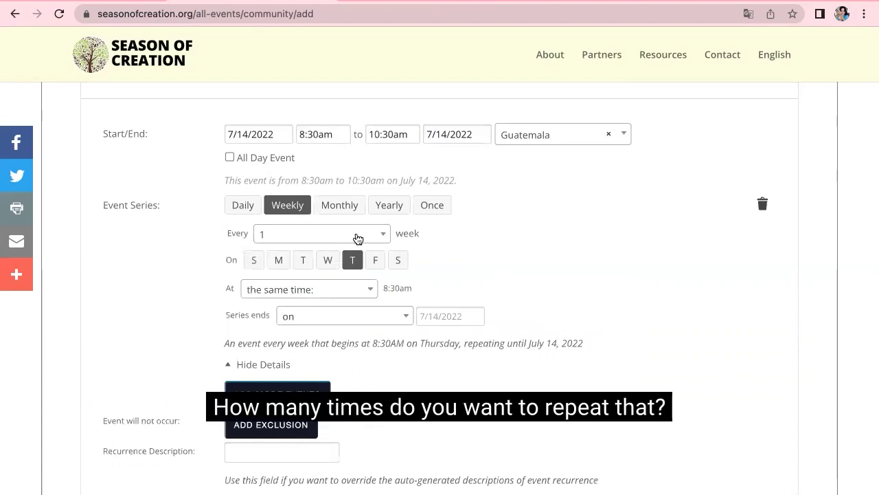
left_click(357, 239)
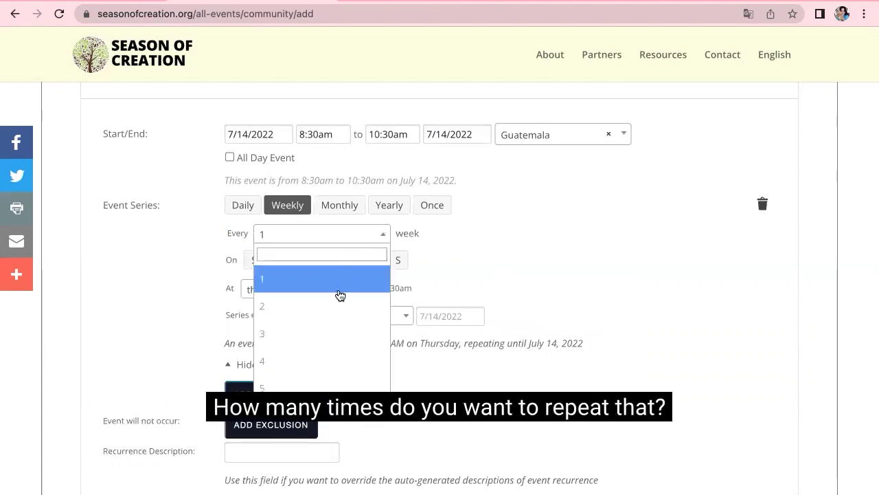
scroll(338, 334, "down", 1)
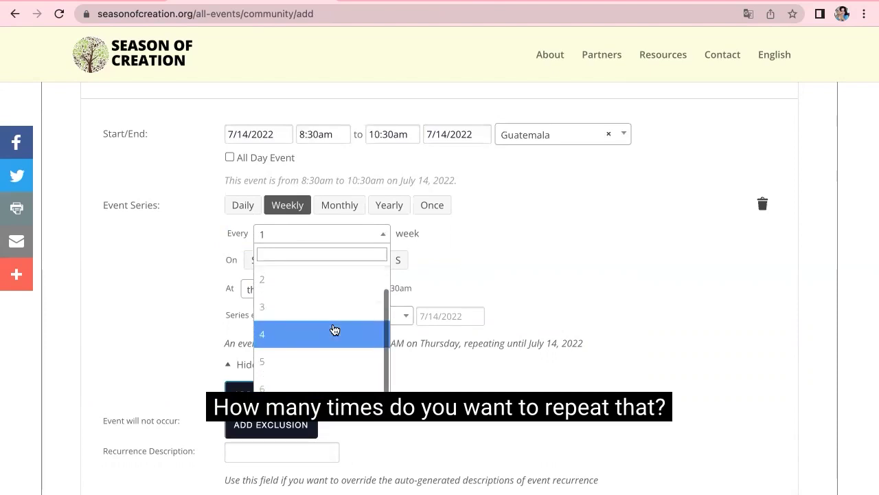
left_click(310, 282)
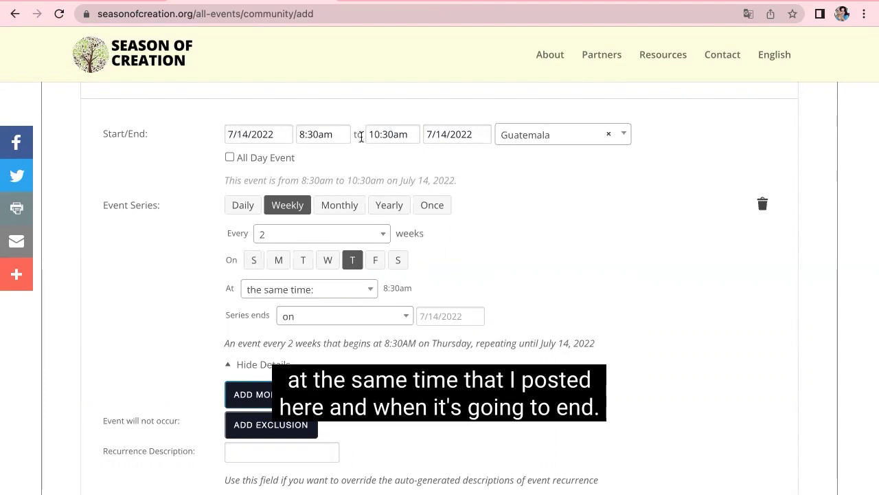
Step: Set the series to end on July 14, 2022, and collapse the recurrence details
scroll(365, 289, "down", 1)
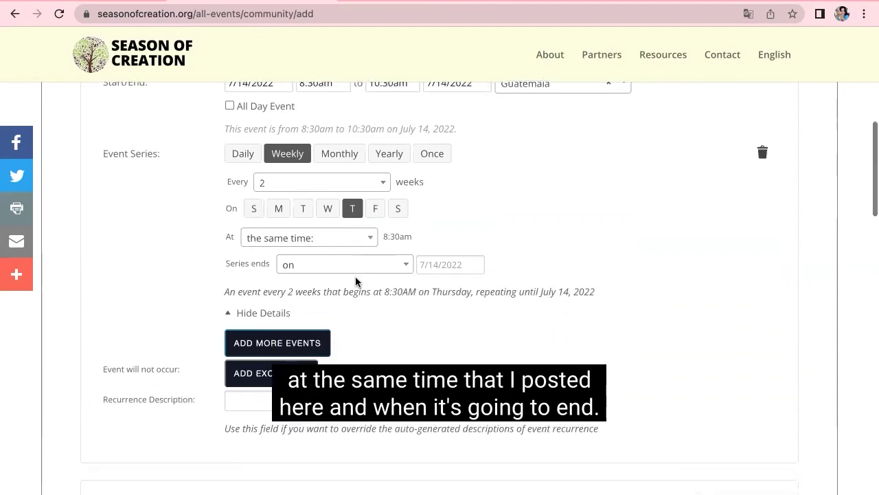
left_click(289, 264)
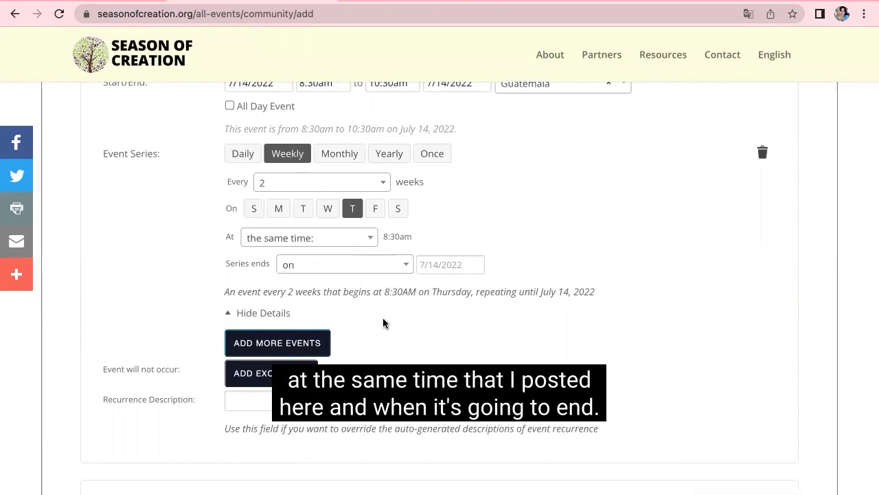
left_click(228, 312)
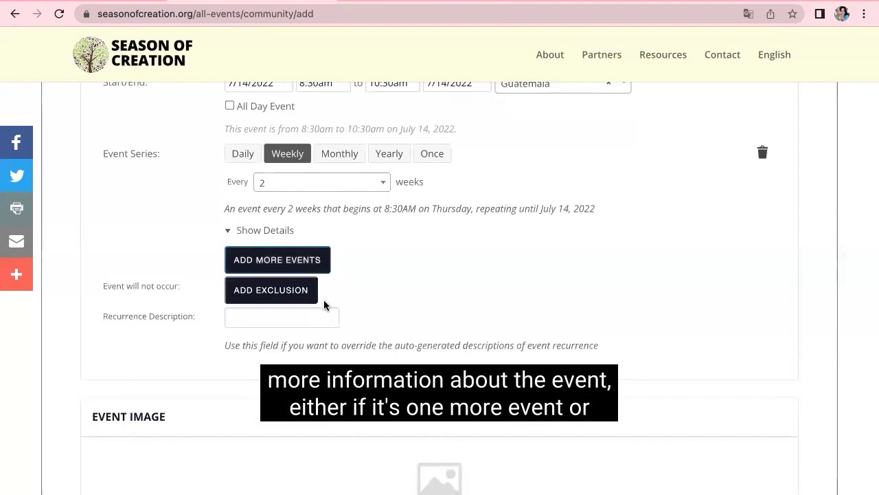
left_click(261, 321)
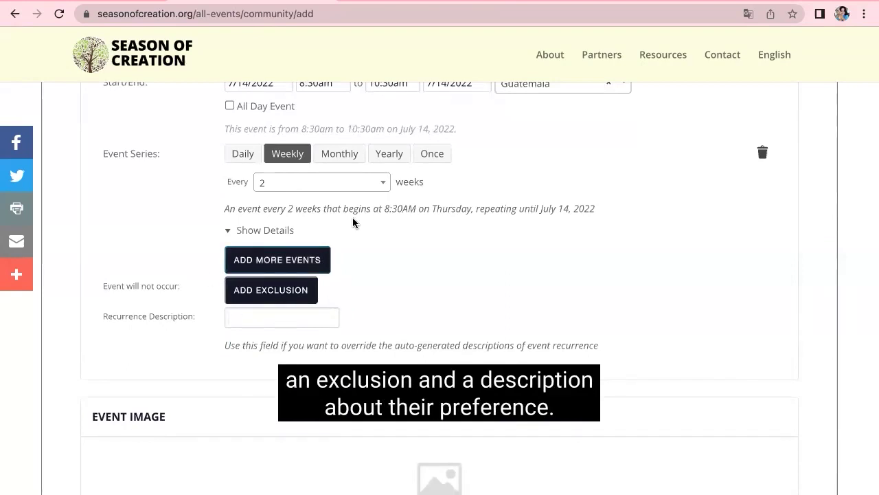
Step: Delete the every-2-weeks event series, leaving a single July 14 occurrence
scroll(353, 222, "up", 2)
scroll(353, 222, "up", 1)
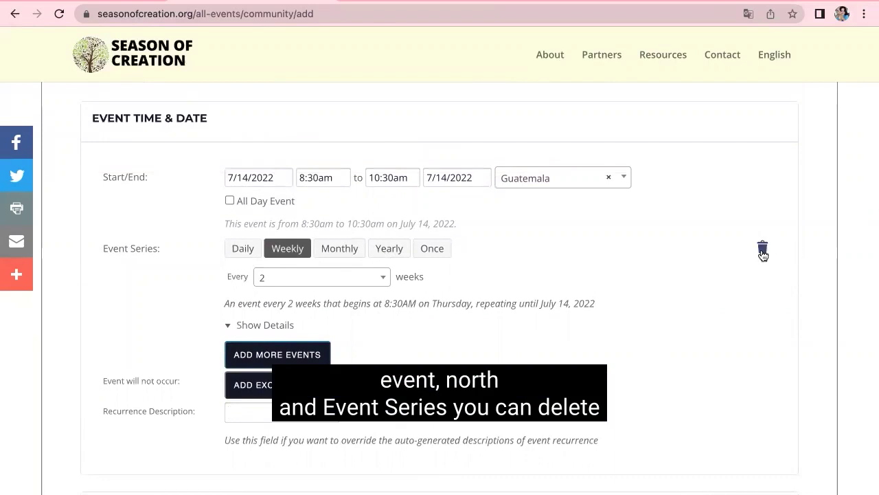
left_click(763, 250)
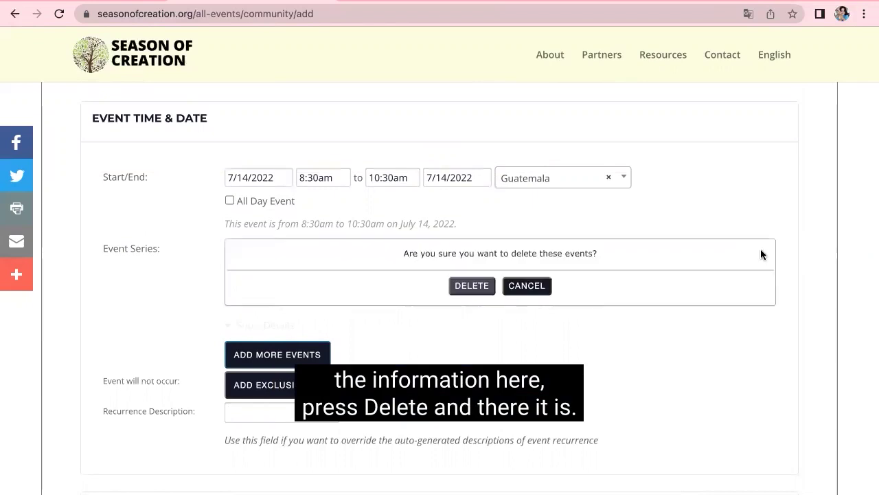
left_click(470, 287)
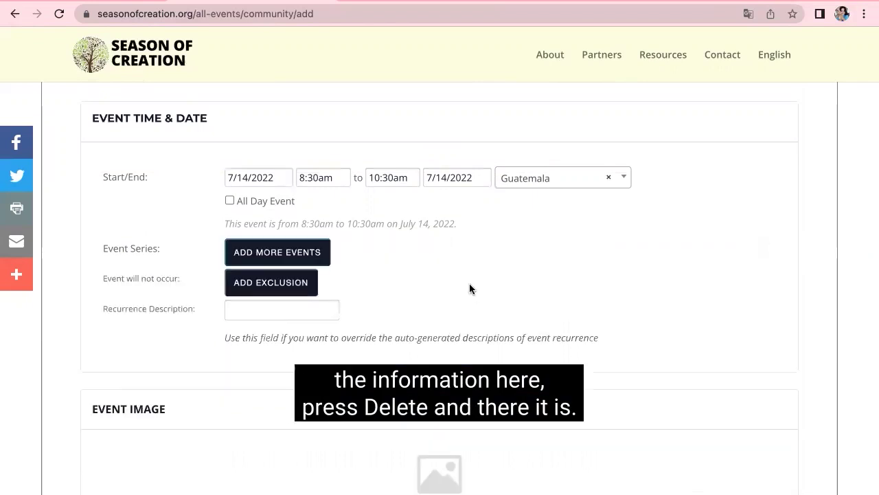
scroll(470, 285, "down", 3)
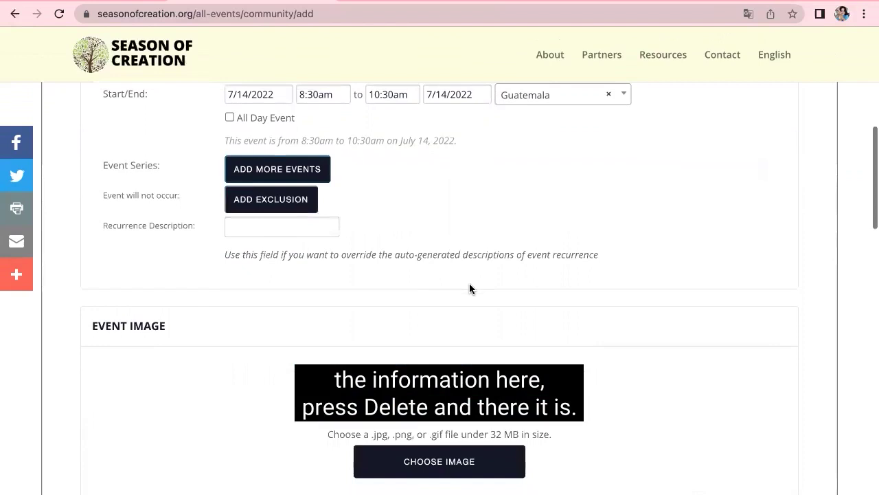
scroll(469, 287, "down", 3)
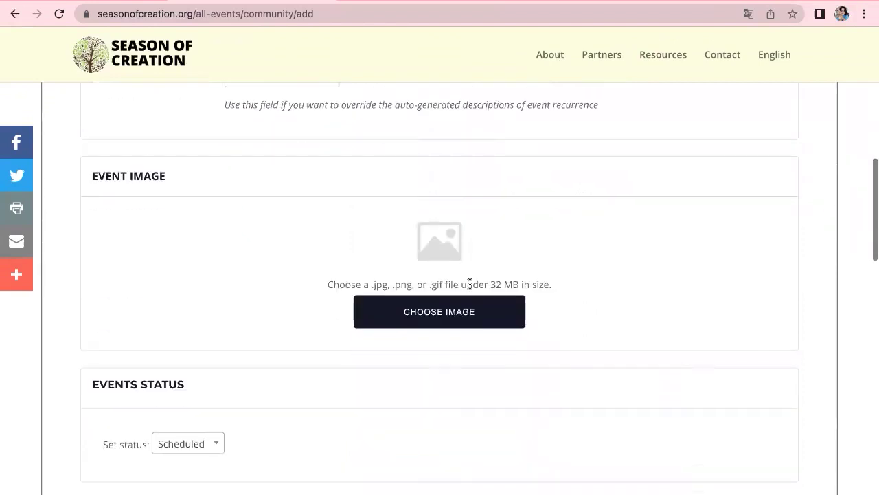
Step: Choose Soc_-EN.png as the event image via Choose Image
left_click(438, 297)
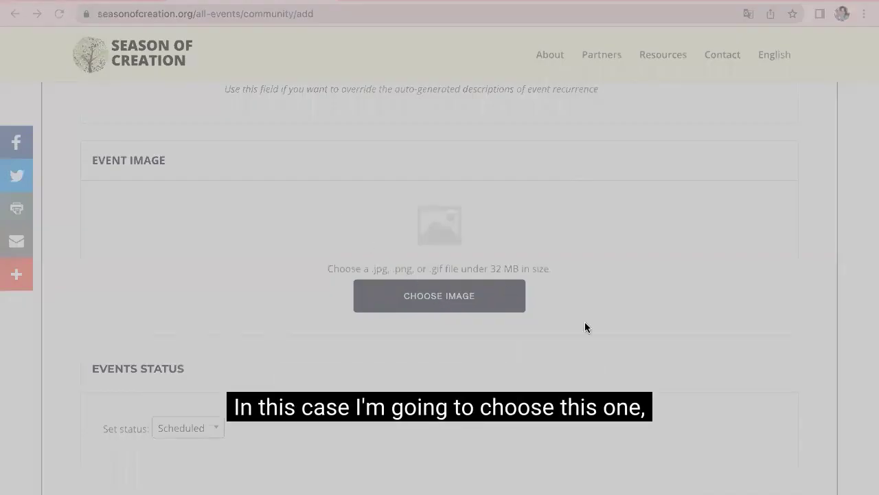
key("Return")
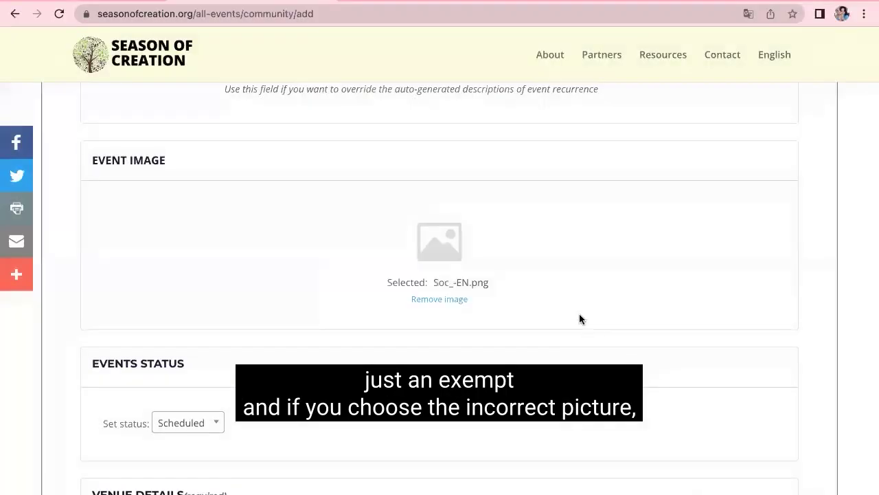
scroll(588, 339, "down", 2)
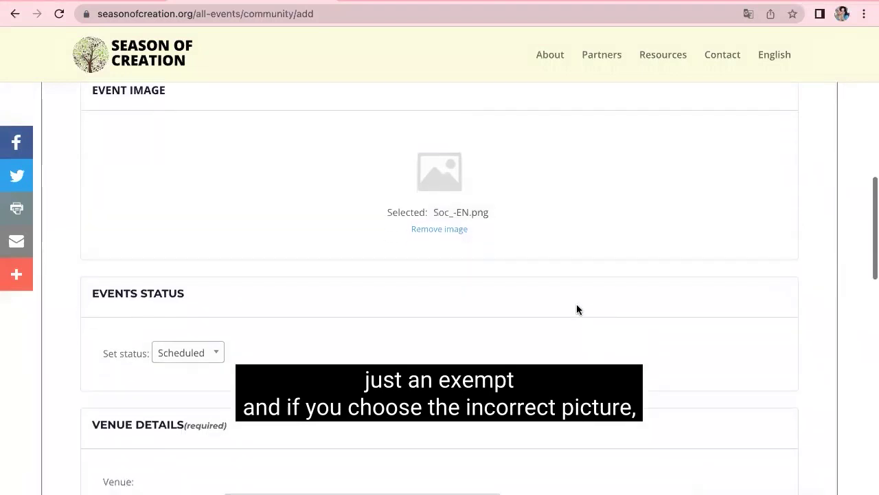
scroll(568, 226, "up", 1)
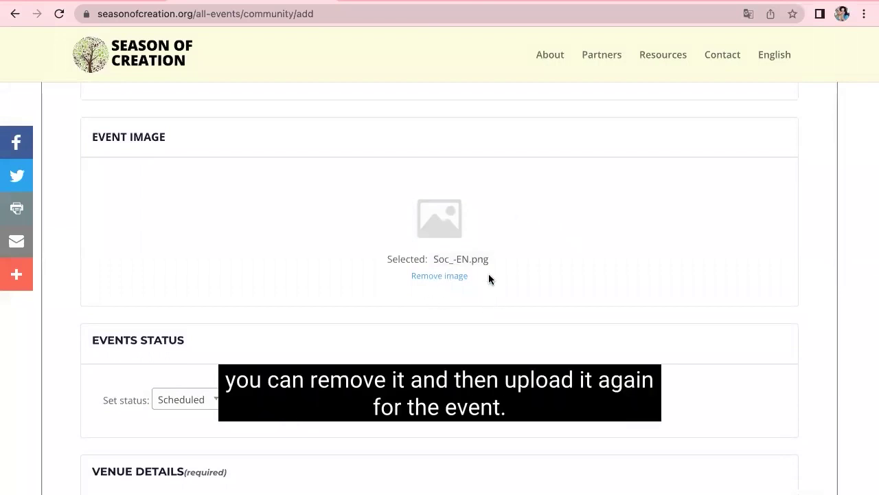
scroll(489, 275, "down", 6)
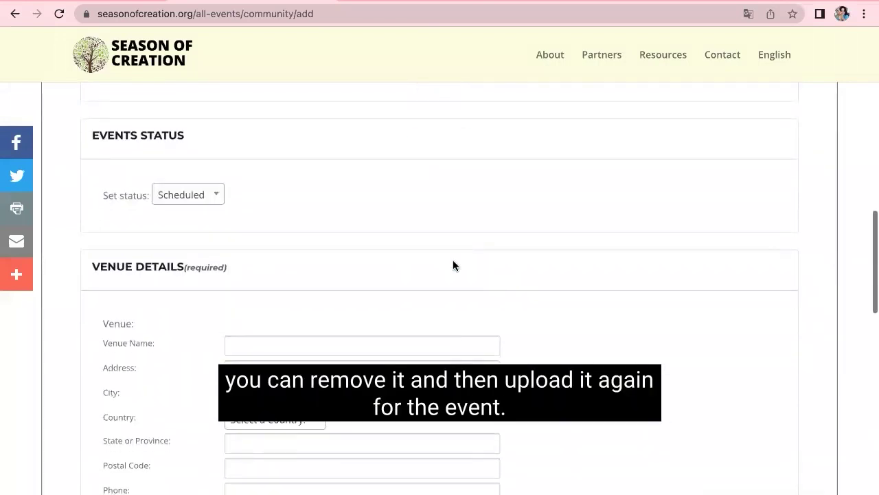
Step: Leave Scheduled selected in the Events Status dropdown
left_click(210, 199)
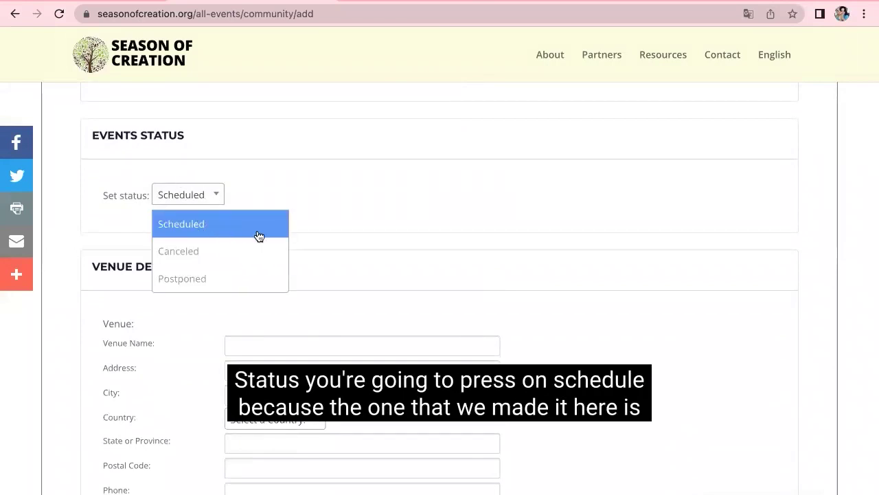
scroll(404, 152, "up", 15)
scroll(399, 317, "down", 14)
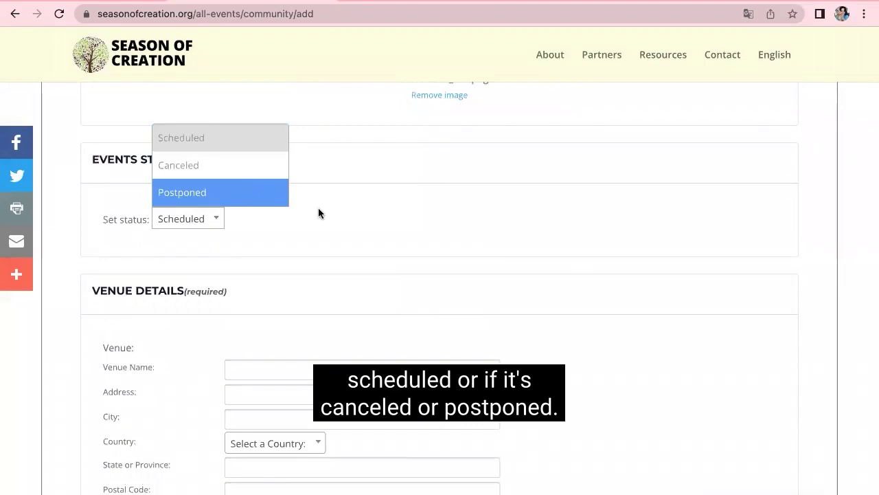
scroll(341, 278, "down", 5)
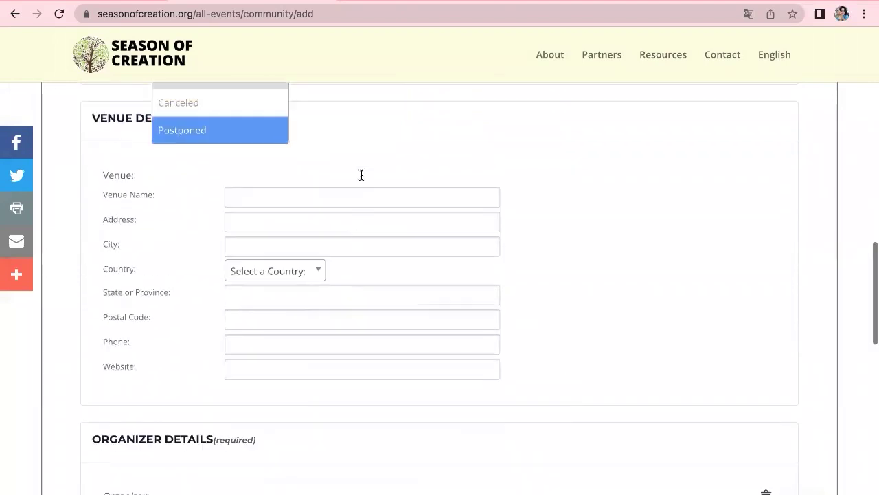
scroll(361, 175, "up", 2)
left_click(248, 136)
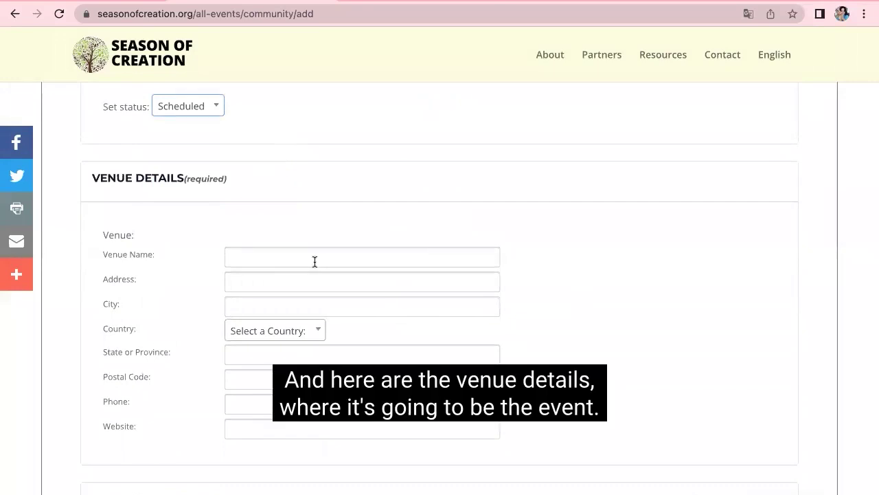
Step: Fill the venue name 25th avenue, its suggested address, and city Guatemala
scroll(314, 261, "down", 1)
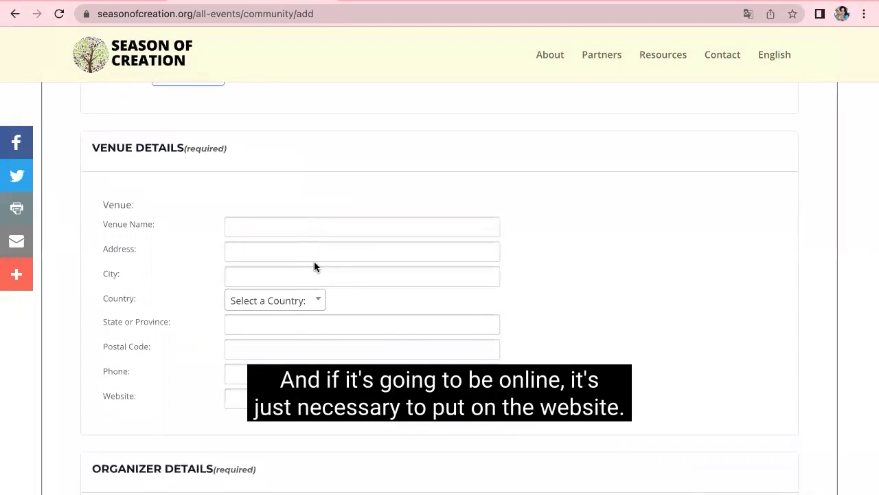
scroll(314, 266, "down", 1)
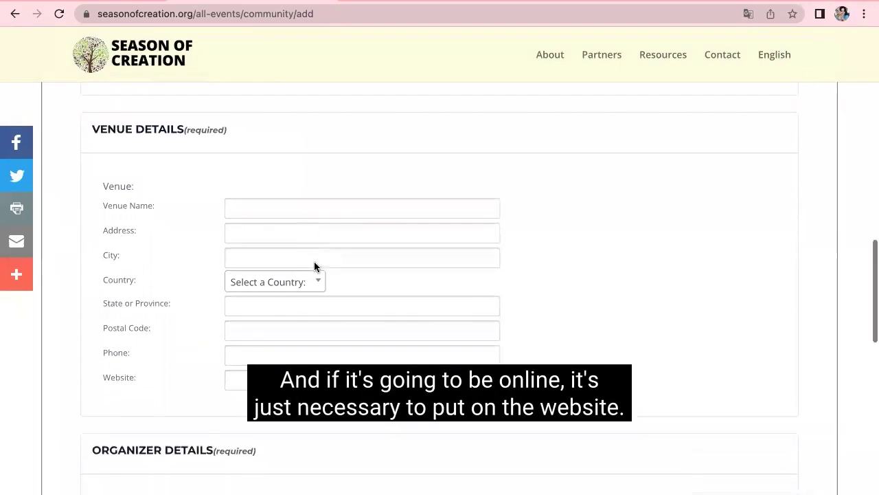
left_click(275, 379)
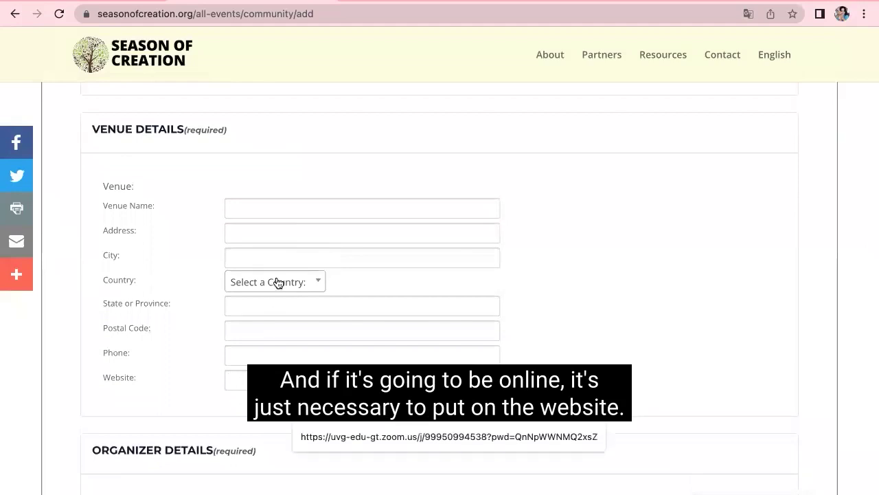
left_click(262, 210)
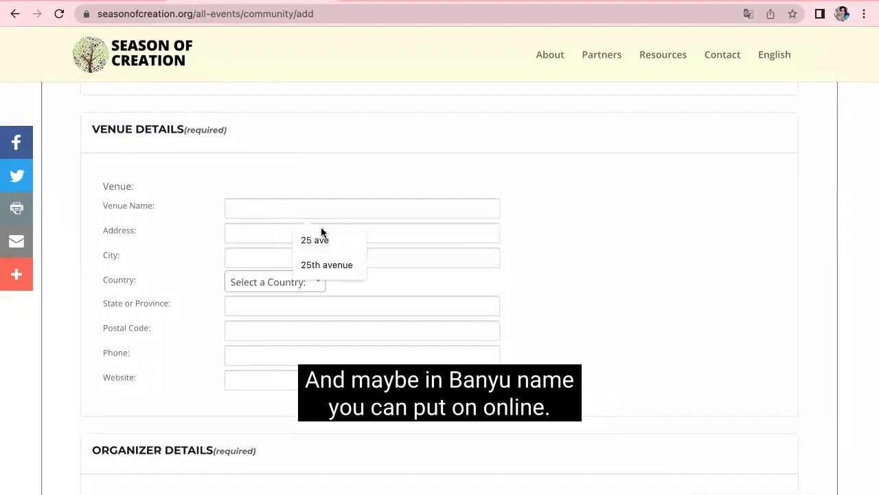
left_click(311, 265)
left_click(265, 232)
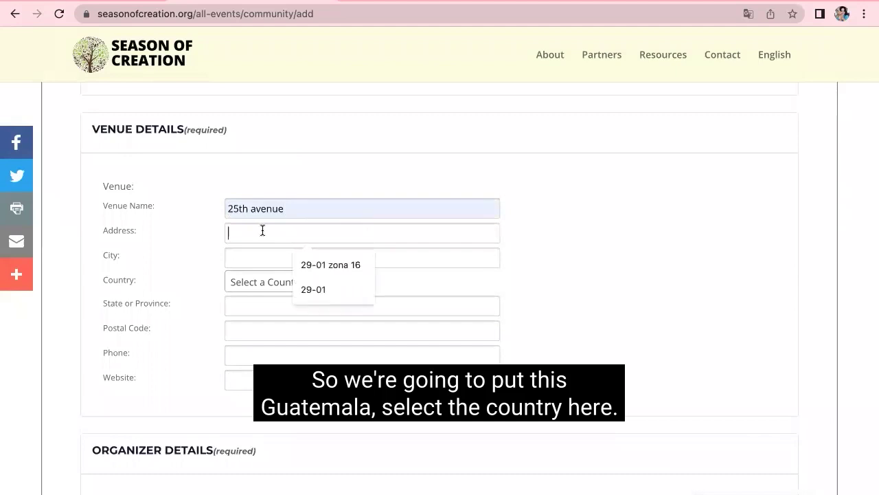
left_click(304, 264)
left_click(250, 256)
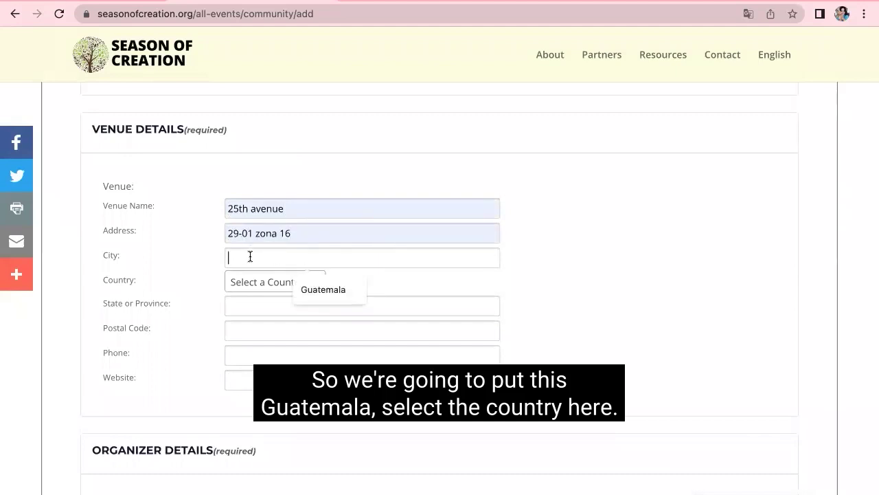
left_click(332, 290)
Step: Set the country to Guatemala, the state to Ciudad de Guatemala, and the suggested postal code
left_click(291, 282)
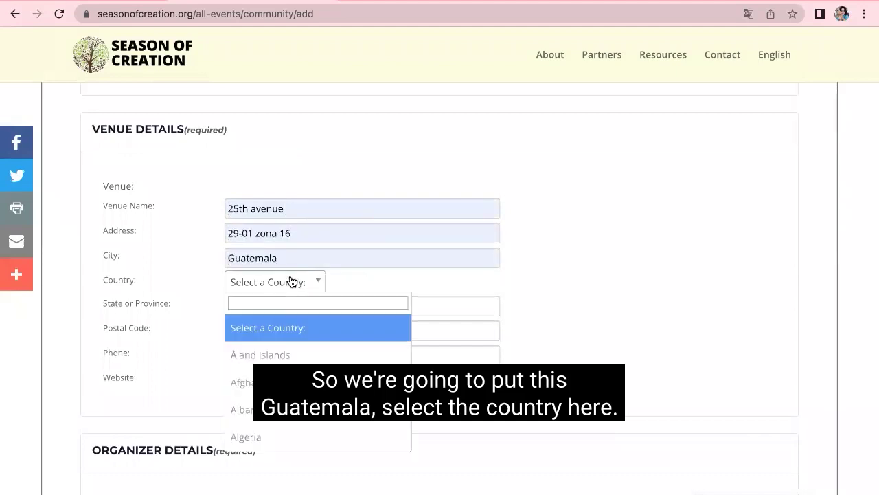
scroll(316, 343, "down", 6)
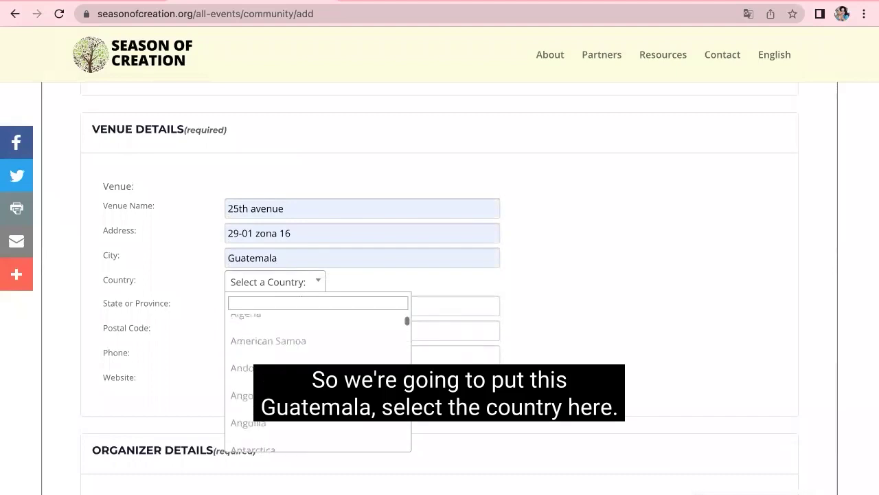
scroll(316, 344, "down", 3)
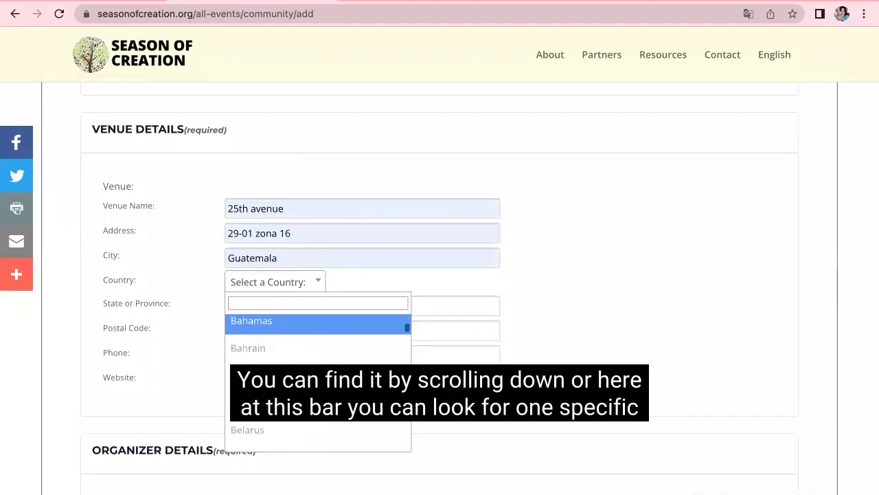
scroll(316, 343, "up", 5)
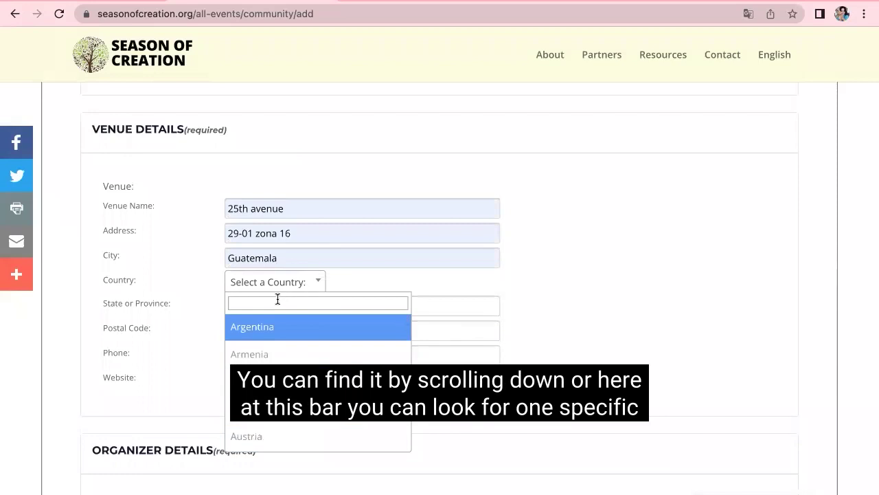
type("guat")
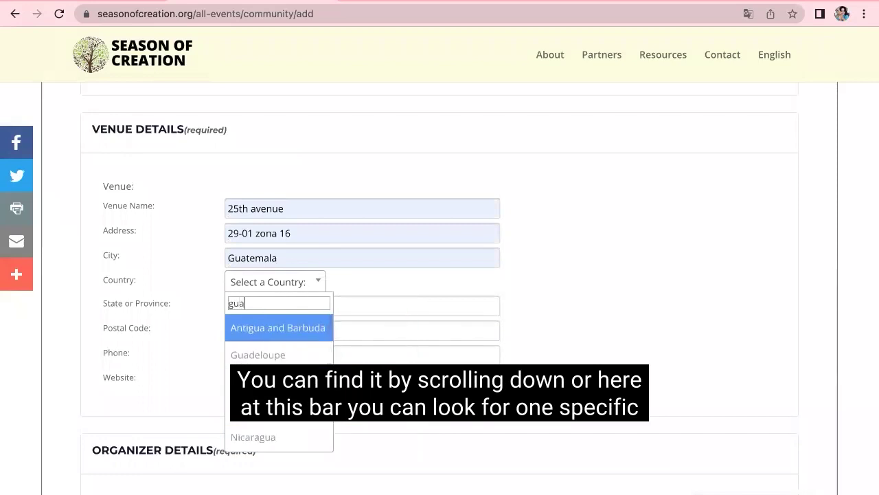
left_click(250, 327)
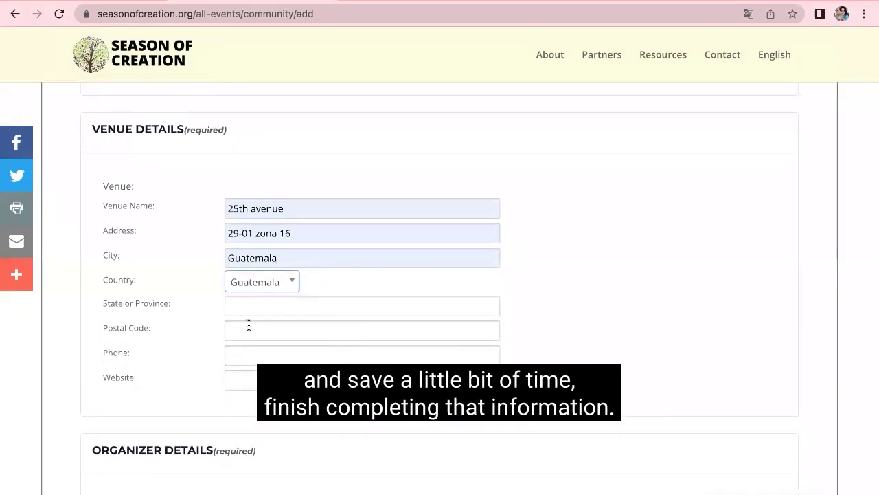
left_click(269, 309)
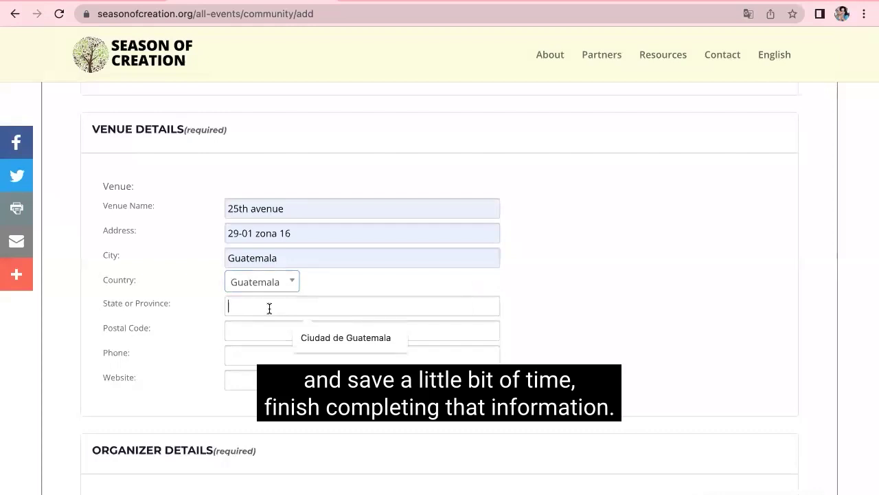
left_click(309, 335)
left_click(273, 335)
left_click(295, 360)
Step: Fill the venue phone number and set the venue website to the Zoom link
left_click(272, 360)
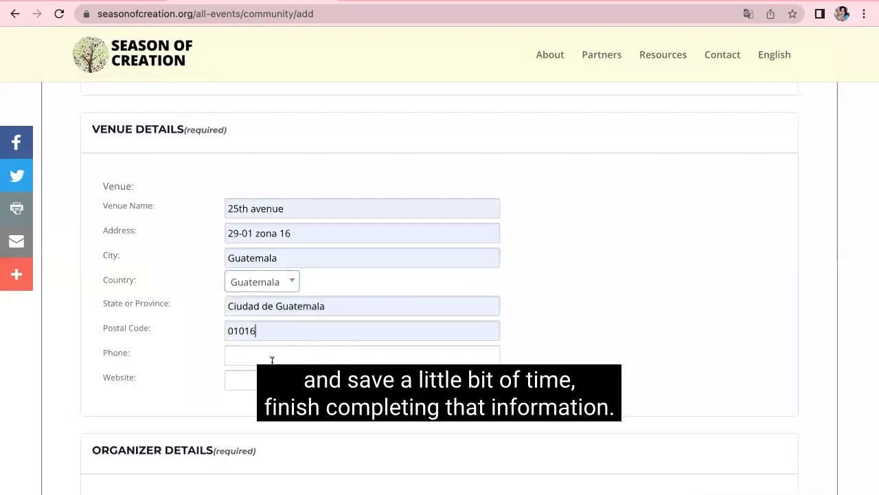
key("Down")
key("Return")
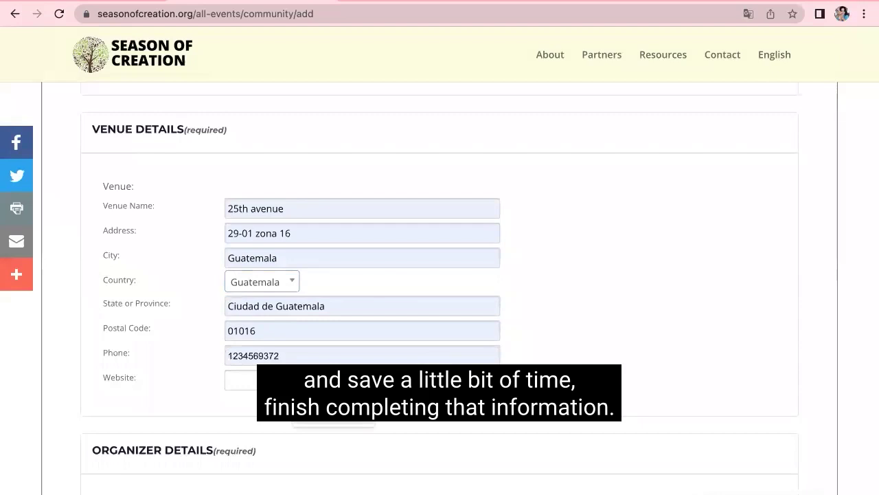
scroll(304, 330, "down", 2)
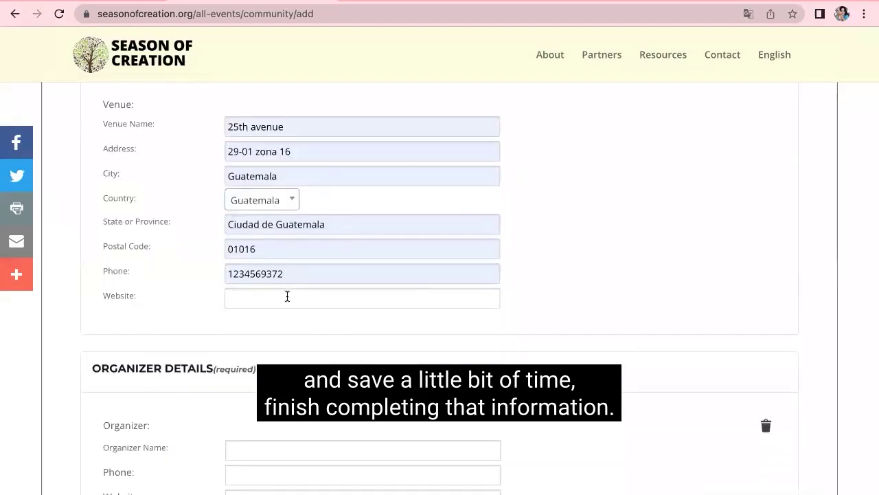
left_click(287, 296)
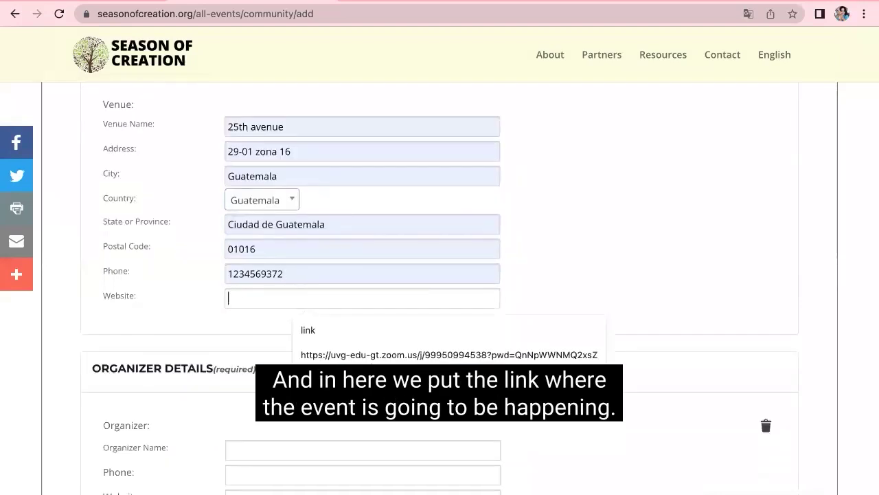
key("Down")
key("Return")
scroll(386, 294, "down", 6)
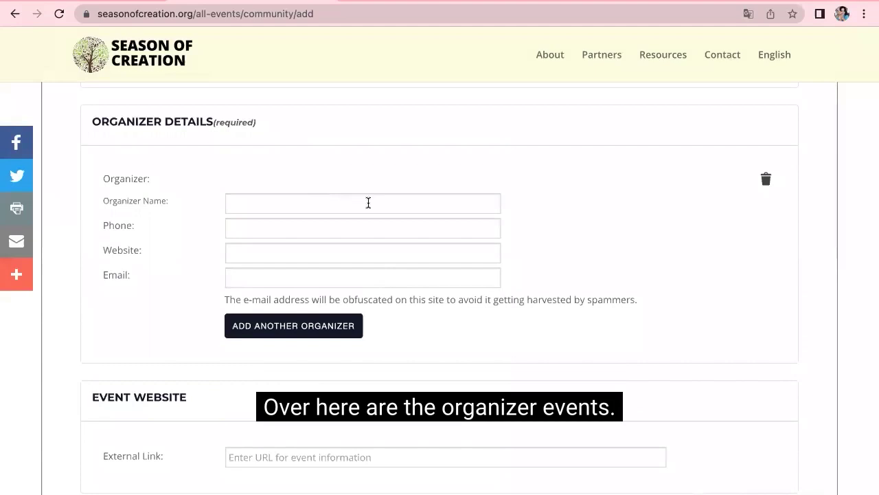
Step: Fill the organizer's name, phone, Zoom-link website and e-mail from saved suggestions
left_click(322, 200)
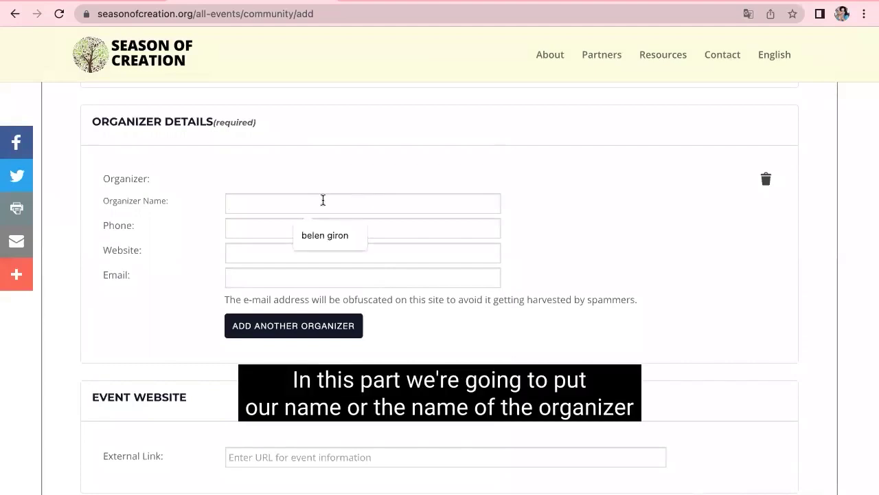
left_click(329, 231)
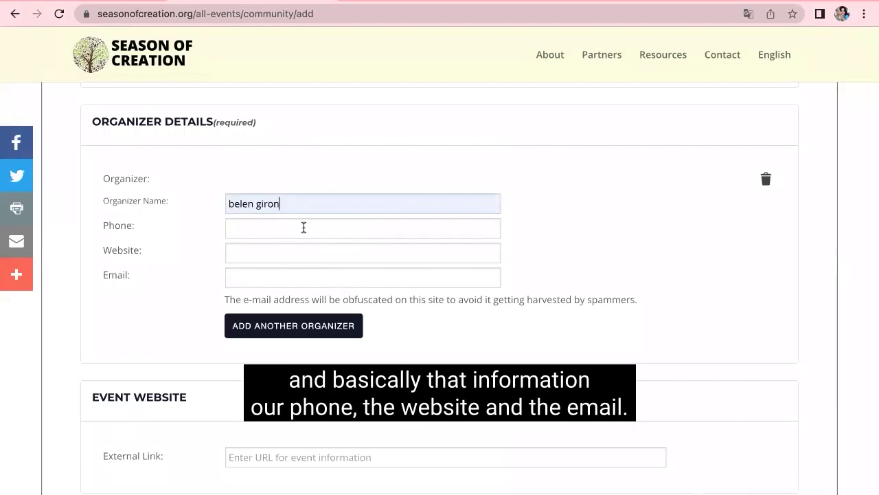
left_click(304, 227)
left_click(334, 268)
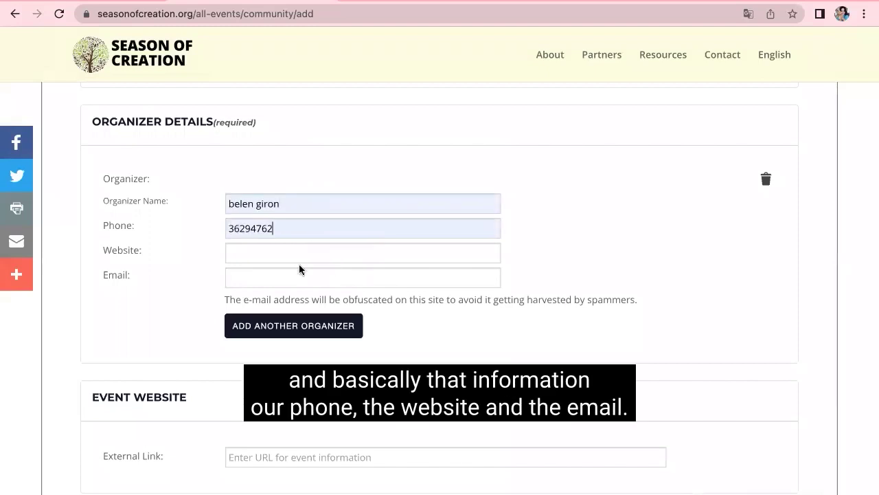
left_click(292, 259)
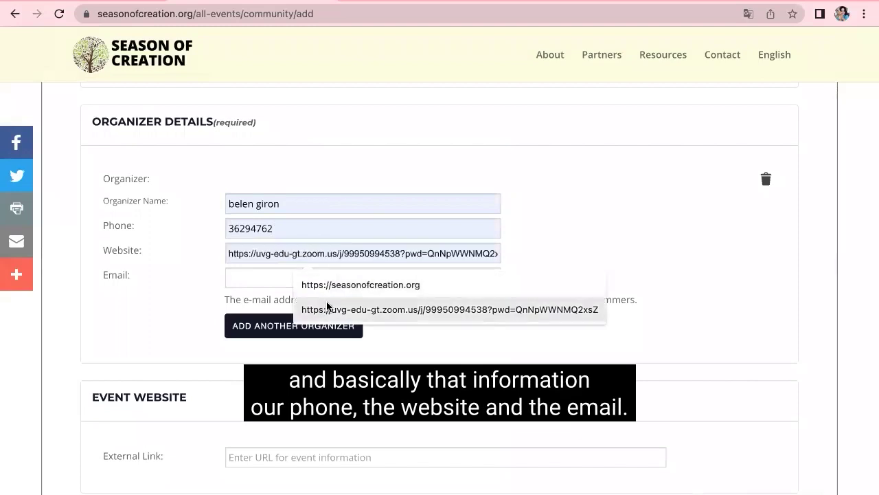
left_click(327, 303)
left_click(284, 276)
left_click(324, 310)
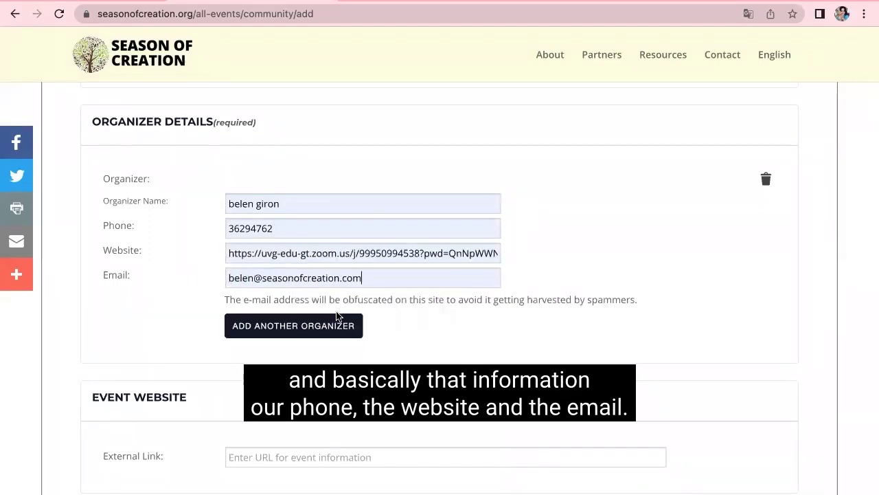
scroll(386, 347, "down", 1)
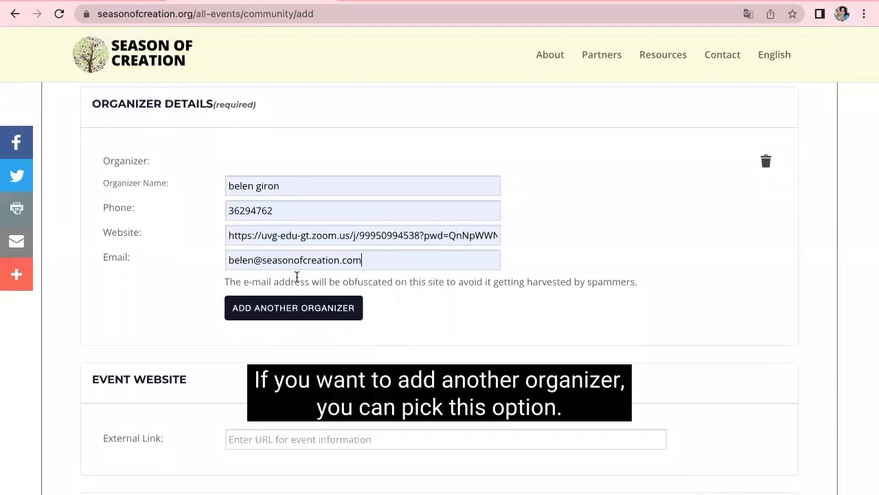
scroll(320, 226, "down", 1)
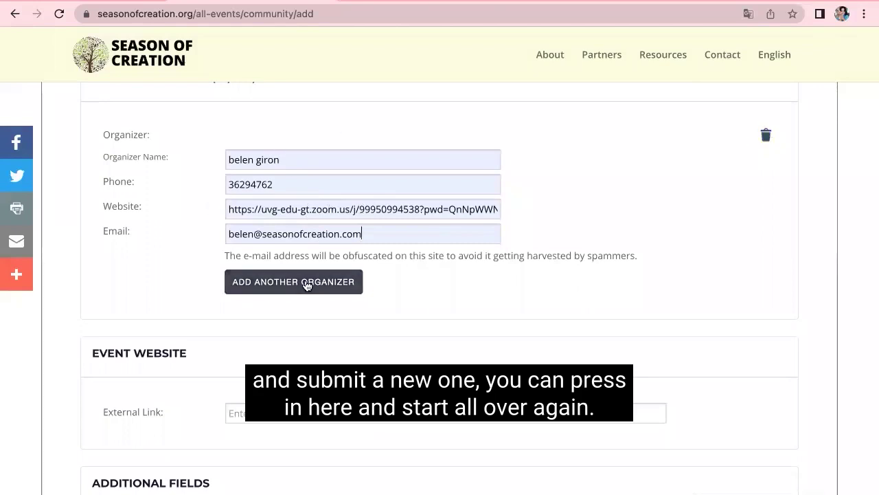
Step: Fill the External Link with the suggested site URL
scroll(309, 286, "down", 3)
scroll(306, 281, "down", 1)
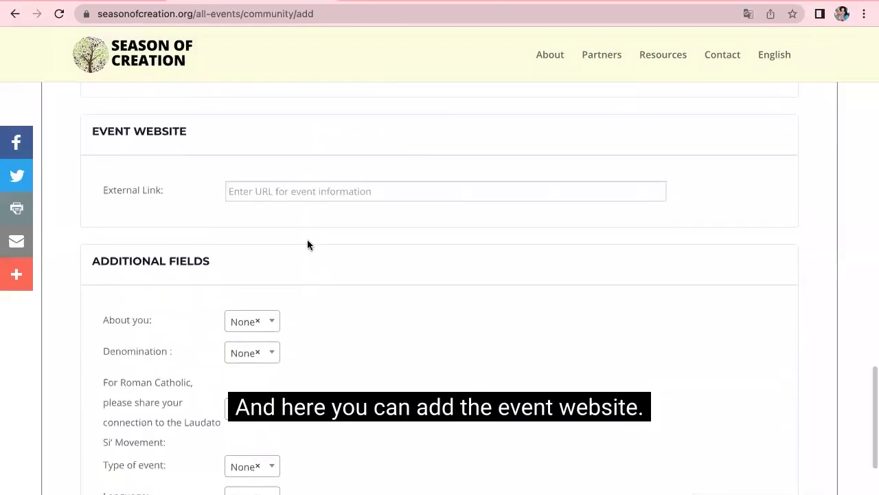
left_click(271, 188)
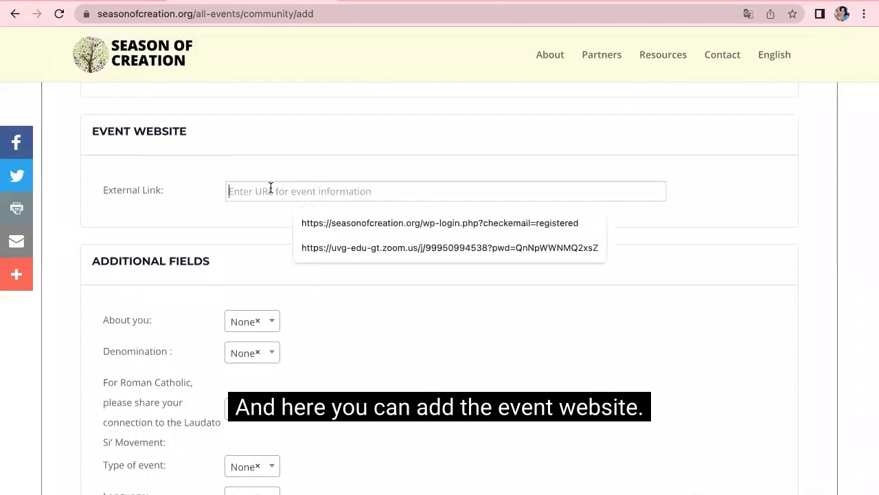
left_click(355, 224)
Step: Set About you to Layperson, Denomination to Roman Catholic, and connection to Laudato Si' Animators
scroll(417, 282, "down", 1)
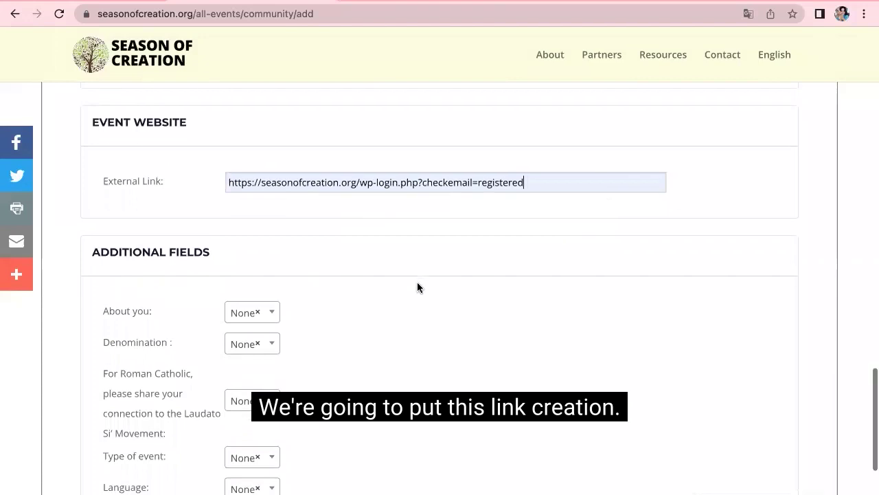
scroll(417, 282, "down", 1)
scroll(417, 282, "down", 1)
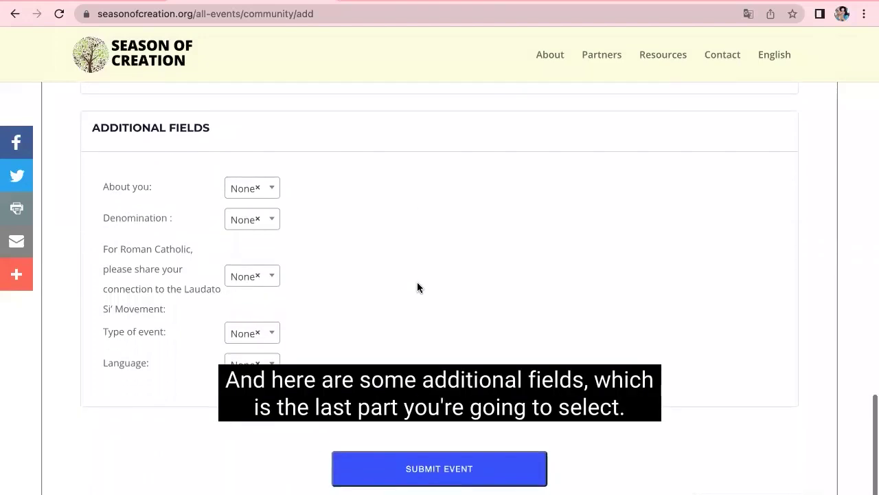
left_click(265, 180)
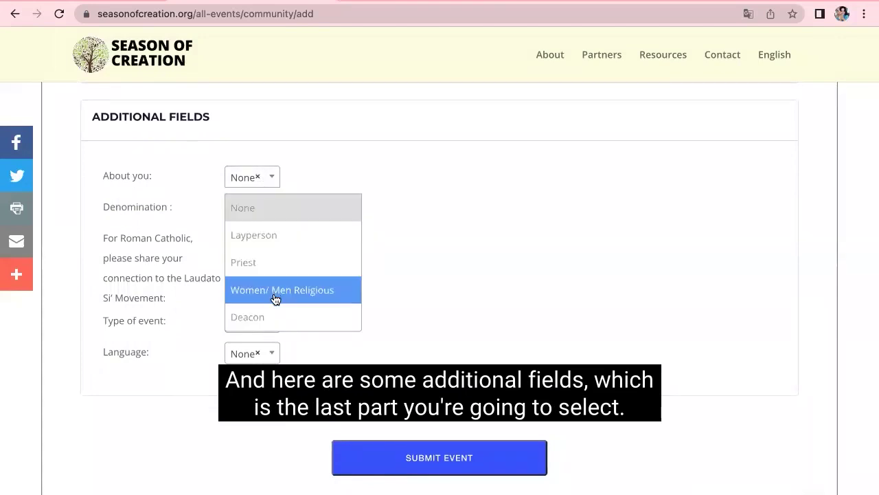
left_click(279, 248)
left_click(265, 212)
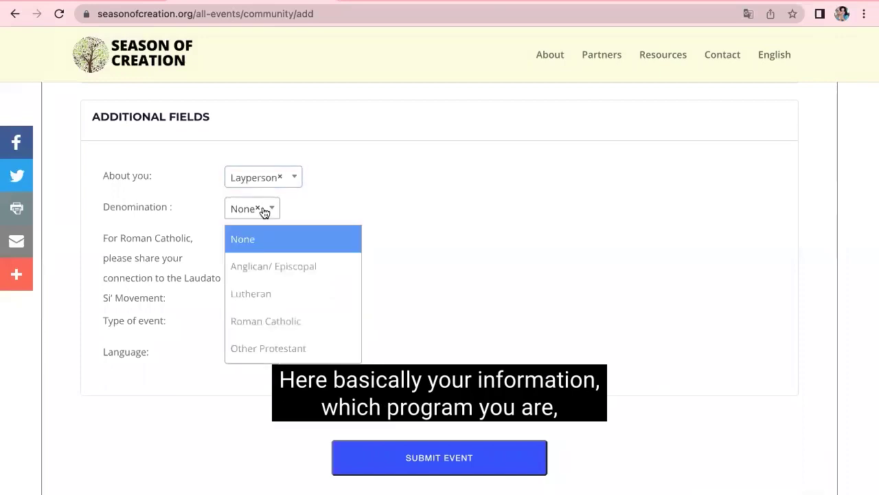
left_click(272, 320)
left_click(268, 267)
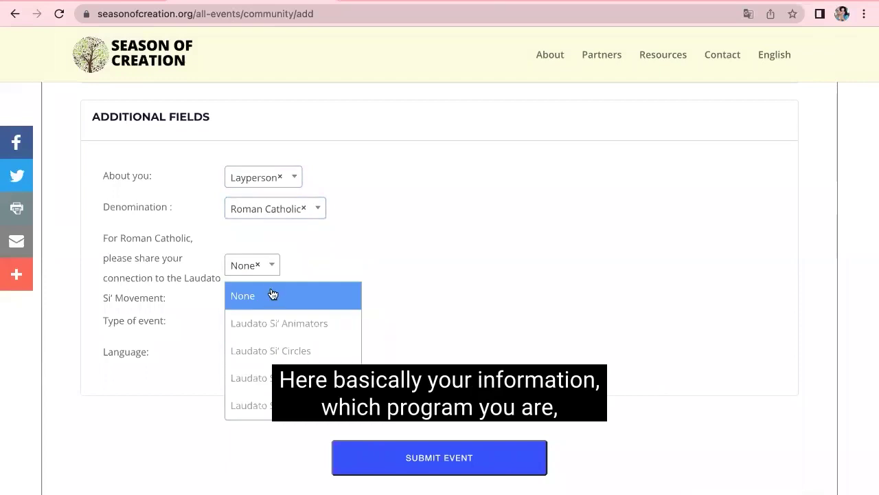
left_click(272, 329)
Step: Set the event type to Other Online event and the language to English
left_click(268, 327)
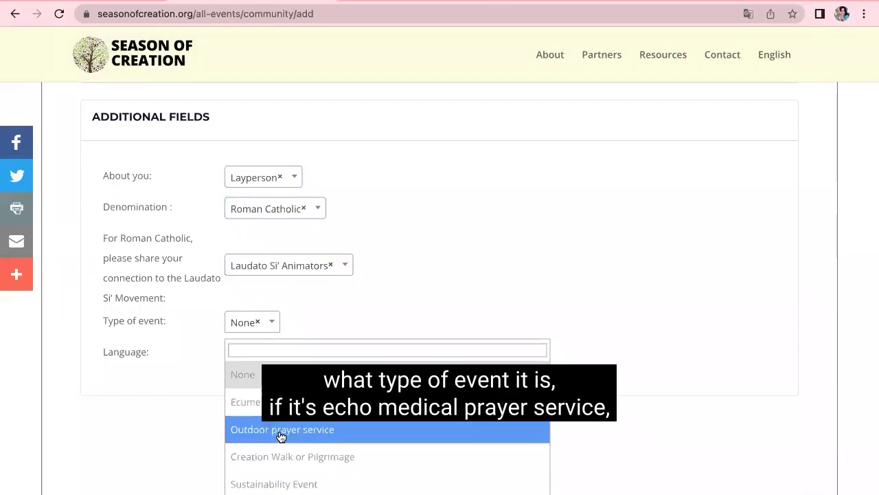
scroll(280, 437, "down", 1)
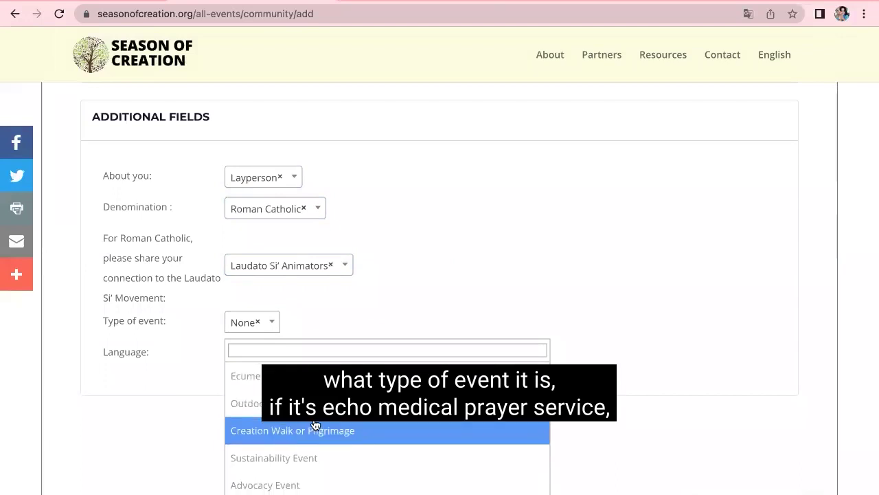
scroll(316, 424, "down", 3)
scroll(315, 424, "down", 5)
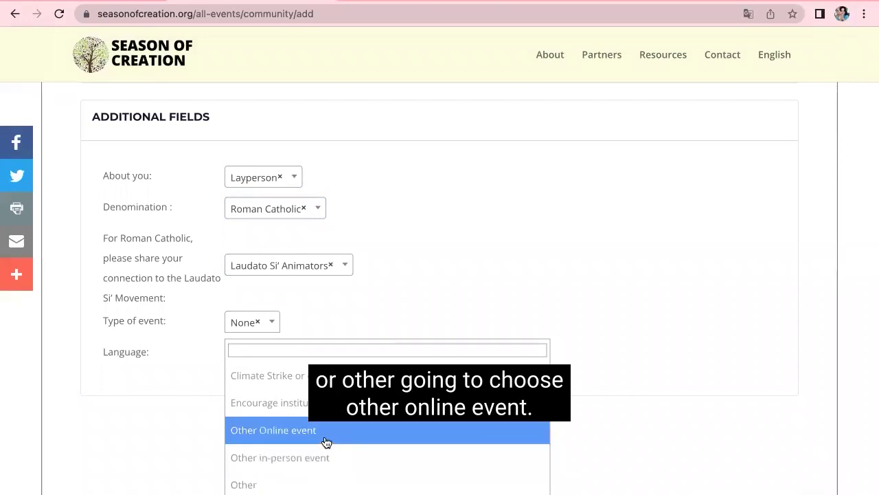
left_click(326, 441)
left_click(268, 363)
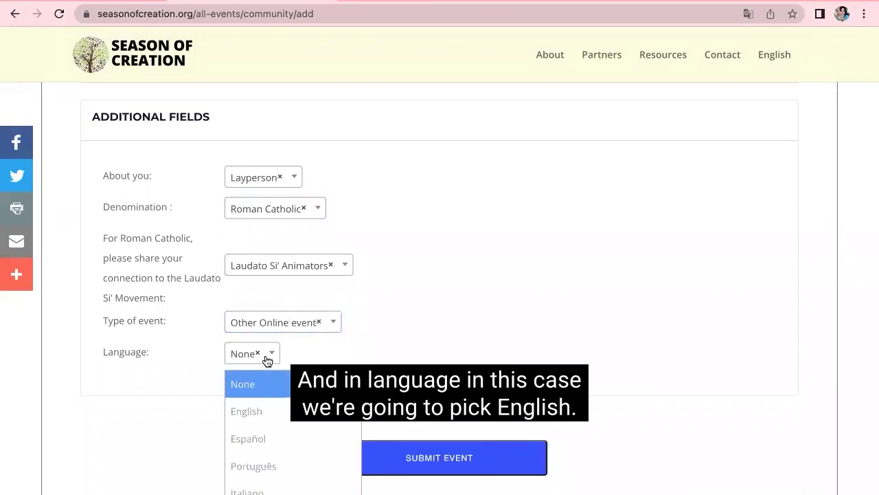
left_click(264, 411)
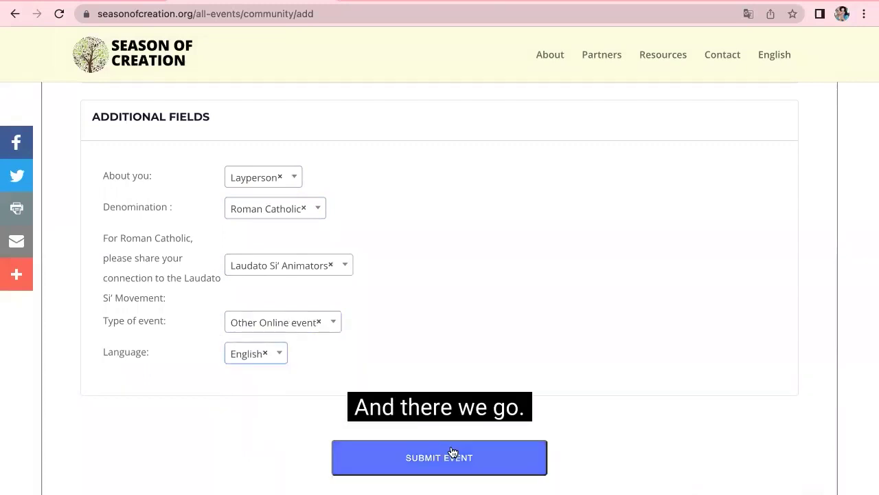
Step: Submit the completed Name test event form for approval
left_click(420, 453)
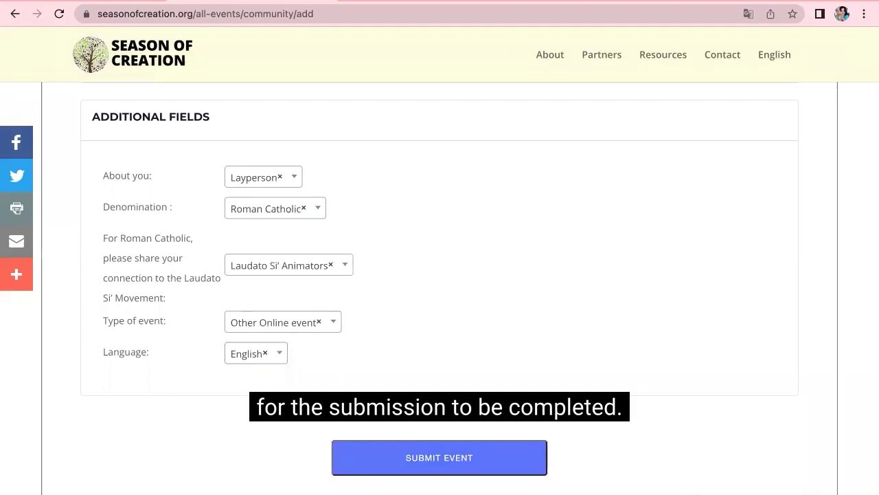
scroll(447, 409, "up", 5)
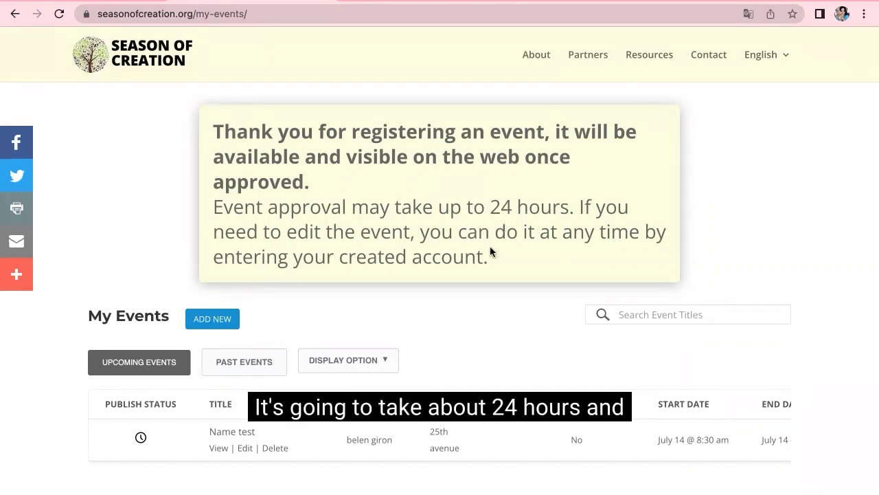
Step: Check Name test's Publish Status in My Events: Pending, then Published after approval
scroll(490, 247, "down", 2)
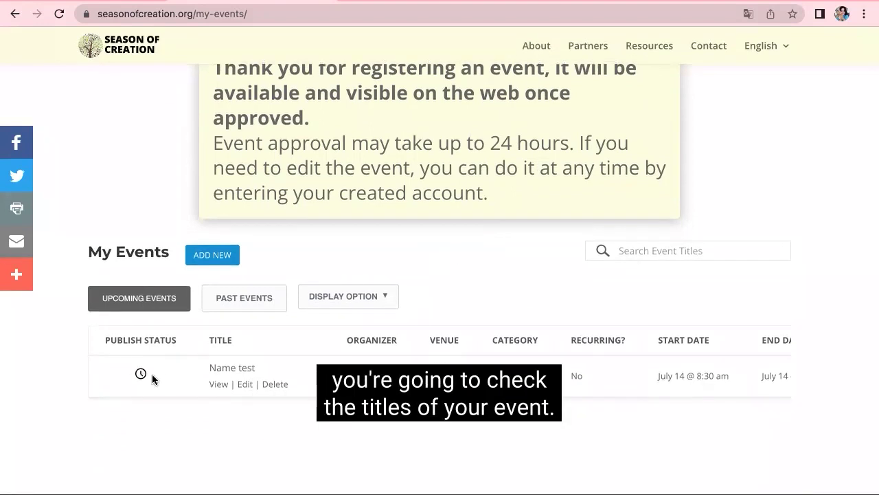
mouse_move(147, 369)
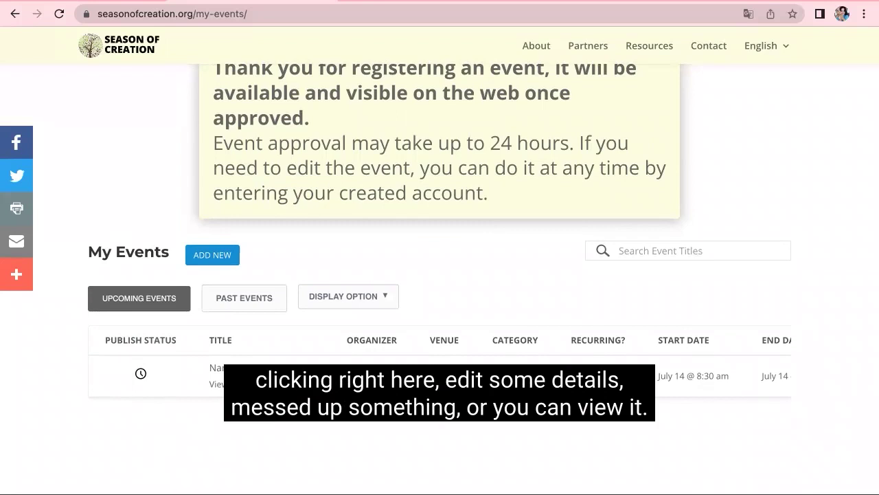
scroll(440, 364, "right", 2)
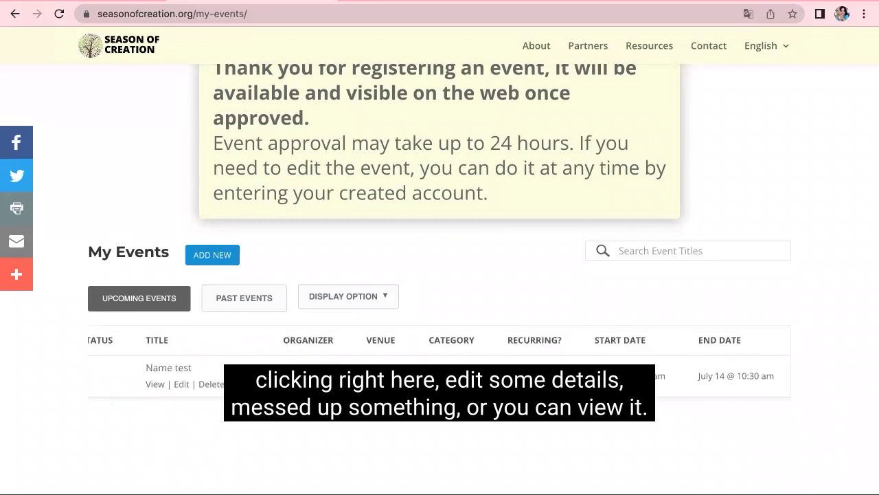
scroll(439, 364, "left", 2)
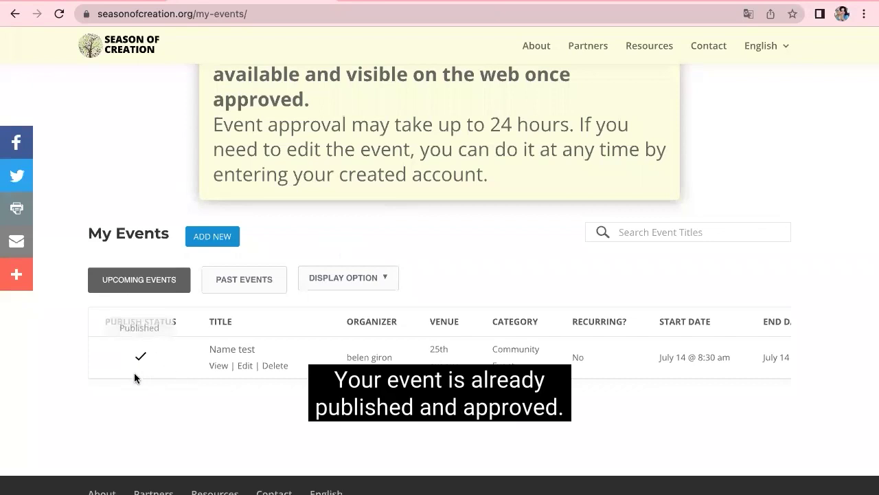
mouse_move(142, 357)
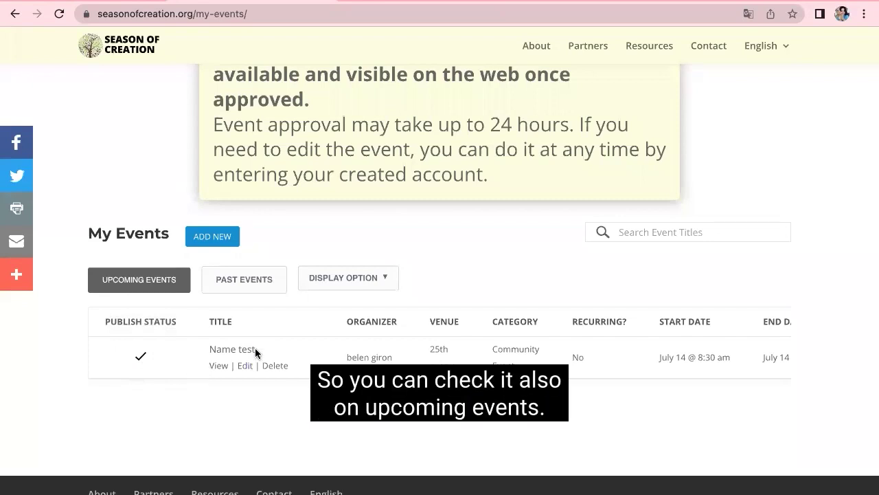
Step: Show Upcoming Events, listing Name test at 25th avenue, July 14, 8:30–10:30 am
left_click(158, 280)
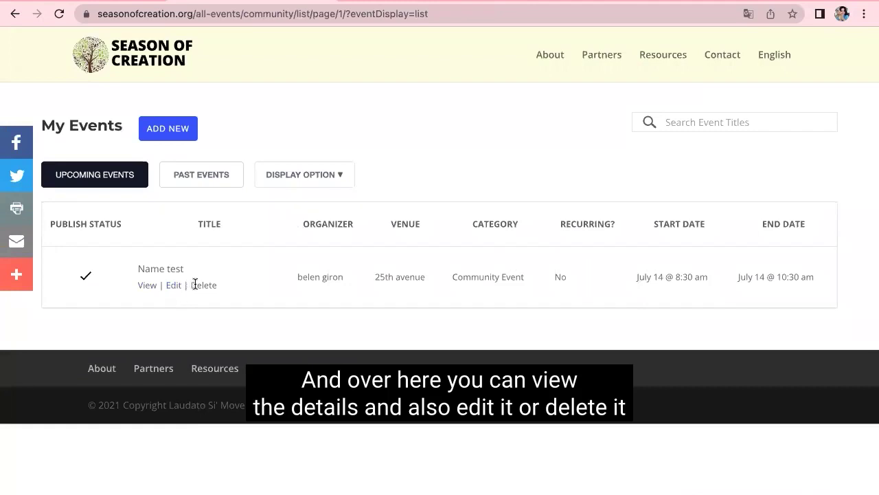
Step: Open the Name test event page and review its Details, Organizer, Other and Venue sections
left_click(146, 286)
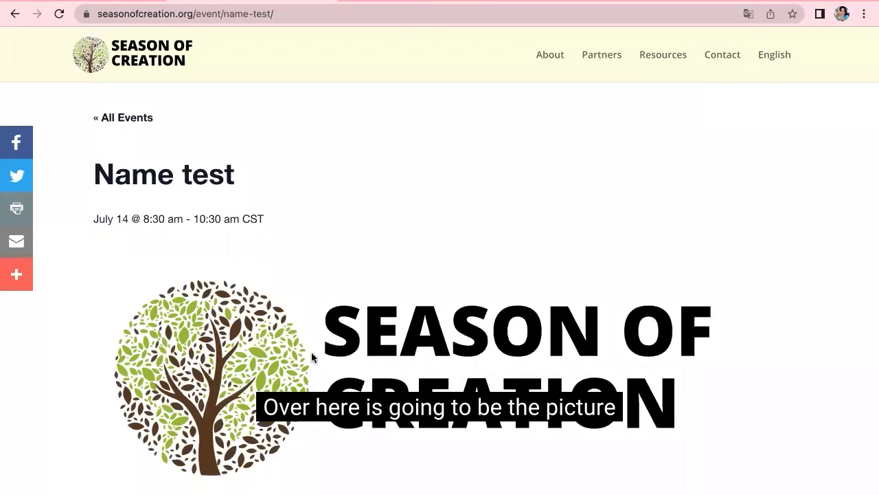
scroll(530, 337, "down", 3)
scroll(529, 336, "down", 6)
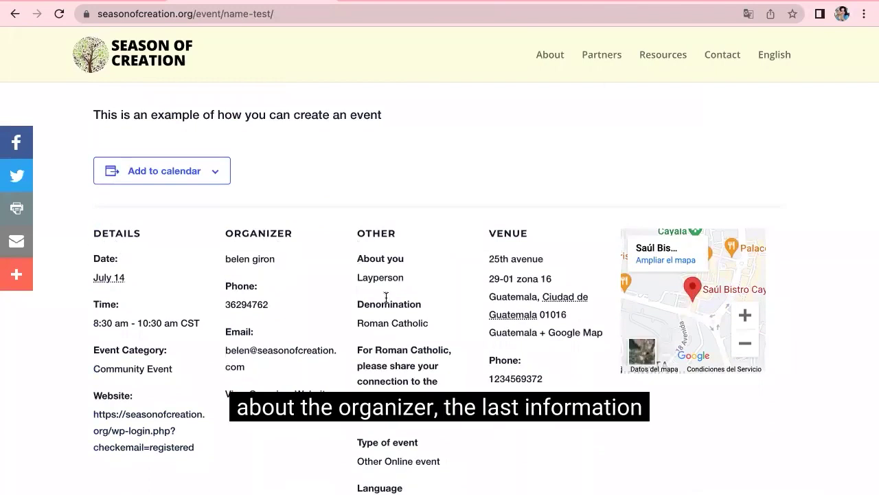
scroll(387, 247, "down", 1)
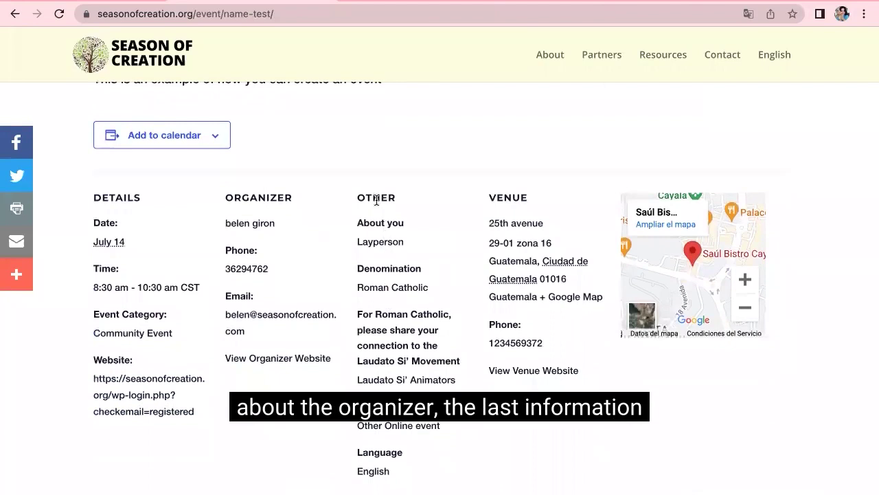